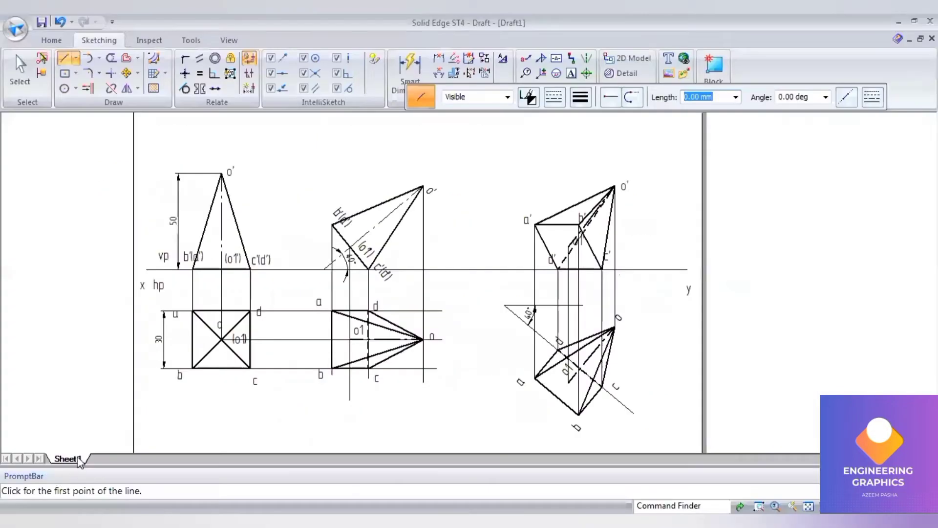
- Insert a new sheet and draw a 0.25 mm wide horizontal reference line across its middle
right_click(78, 460)
key("Escape")
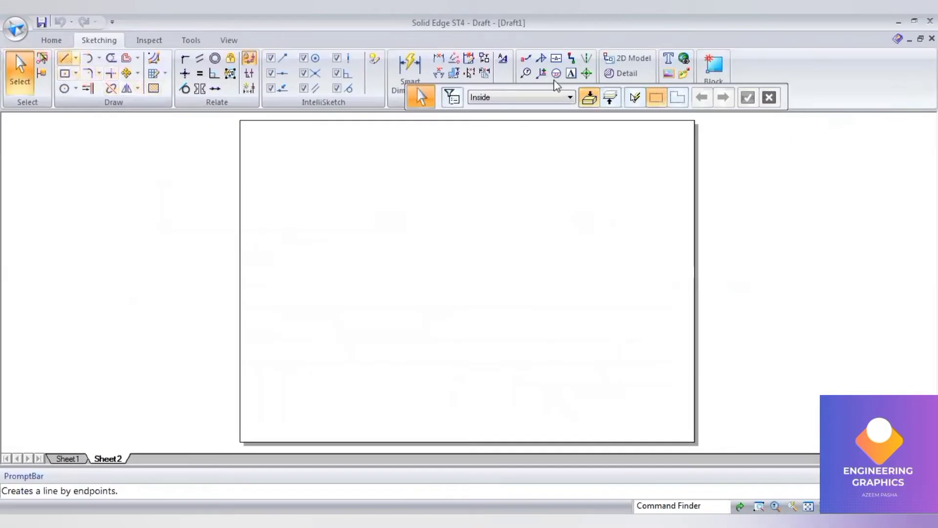
left_click(554, 97)
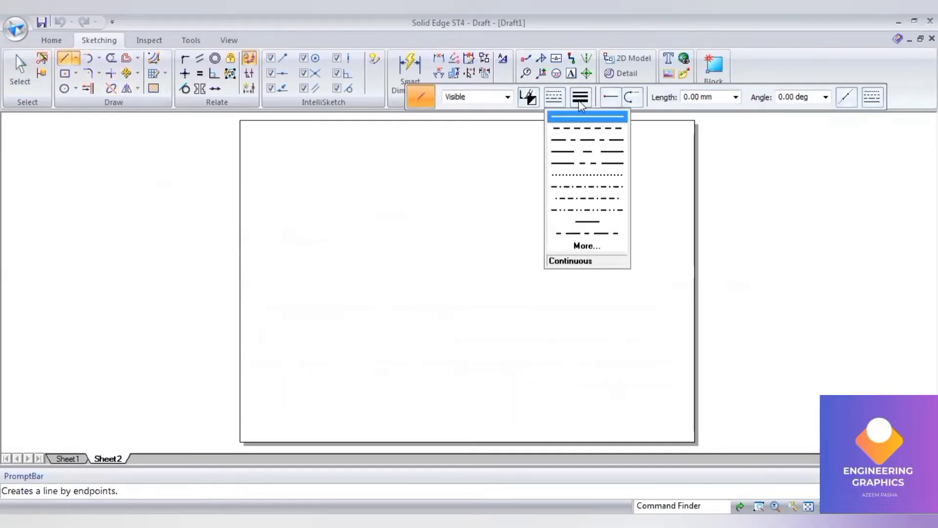
left_click(580, 98)
left_click(608, 131)
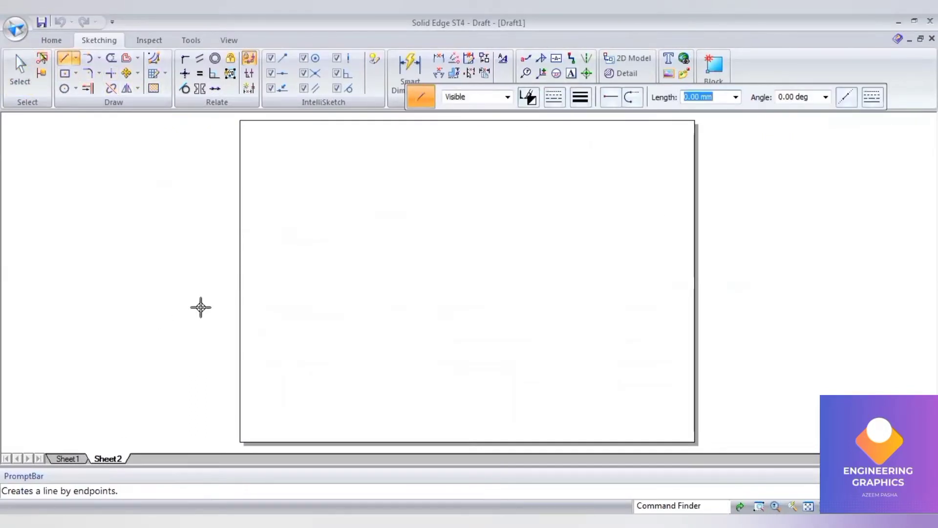
left_click(249, 275)
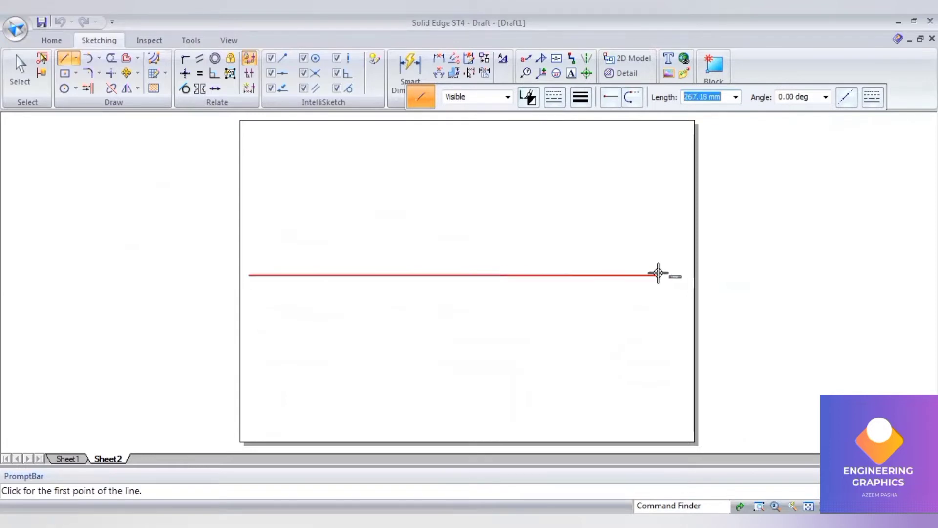
left_click(683, 275)
- Label the reference line's ends x and y, with vp above and hp below its x end
left_click(570, 74)
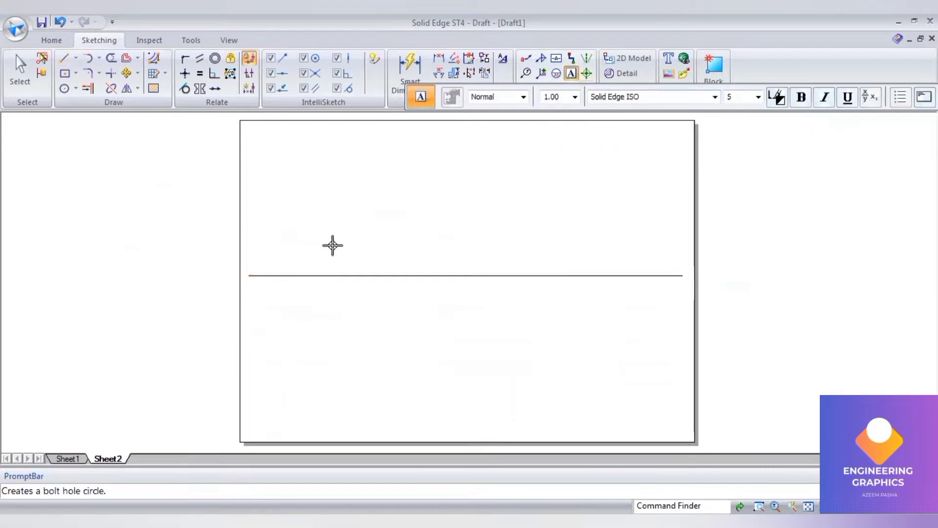
left_click(242, 282)
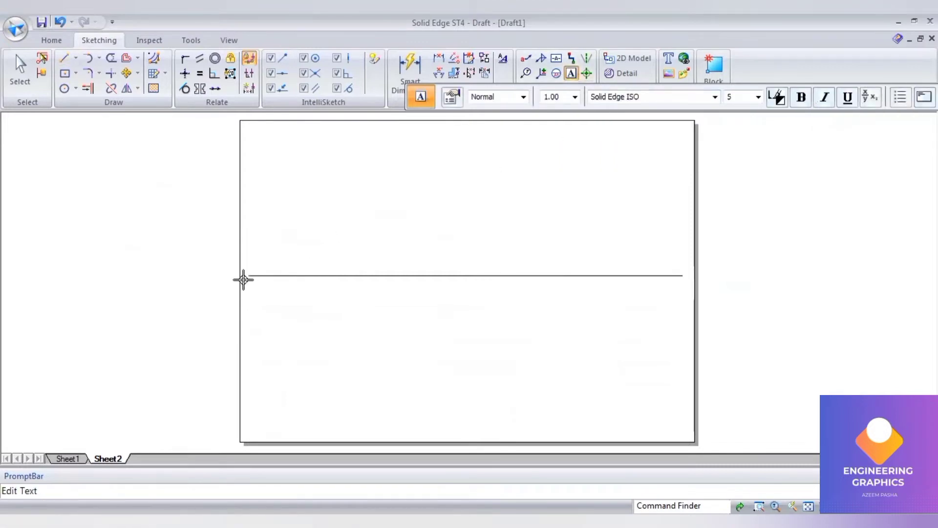
type("x")
left_click(258, 258)
type("vp")
left_click(254, 282)
type("hp")
left_click(681, 278)
left_click(683, 279)
type("y")
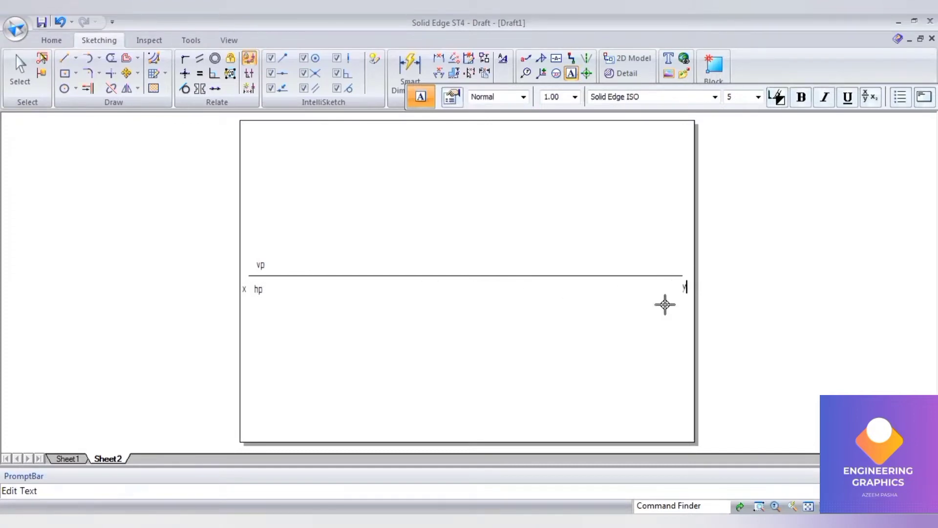
- Draw a six-sided polygon with 0.50 mm line width and a centre distance of about 16 mm below the reference line
left_click(76, 73)
left_click(73, 142)
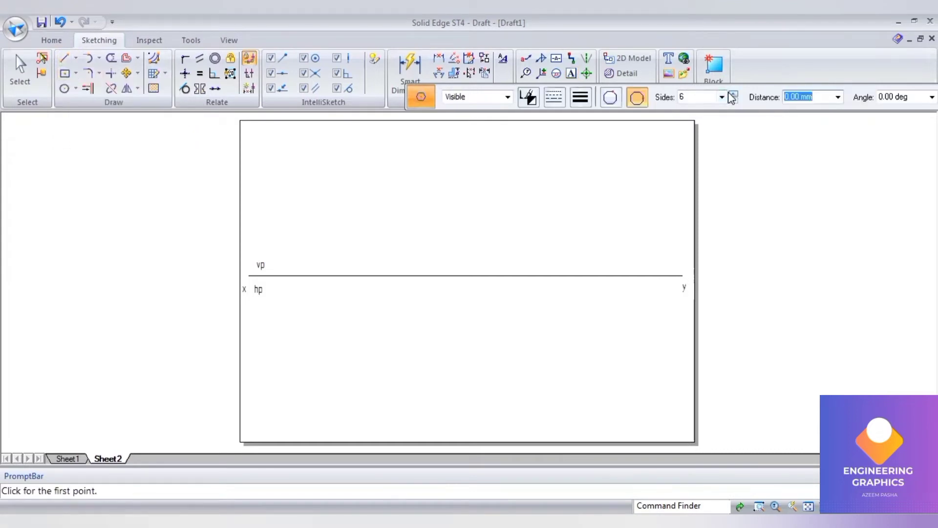
left_click(582, 97)
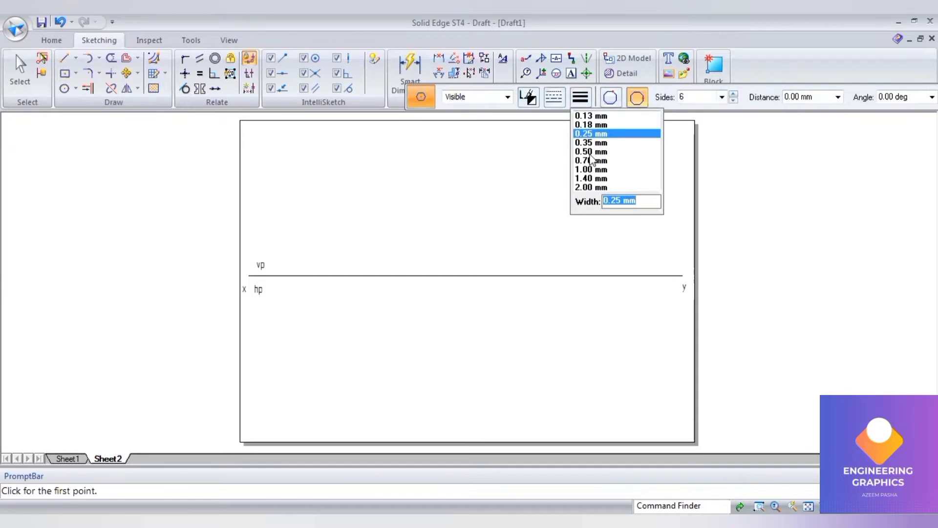
left_click(590, 151)
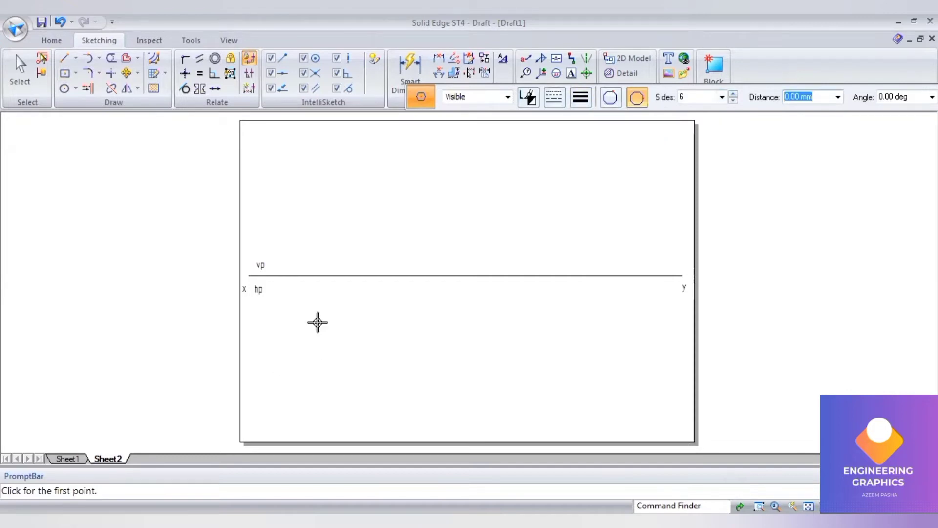
left_click(336, 343)
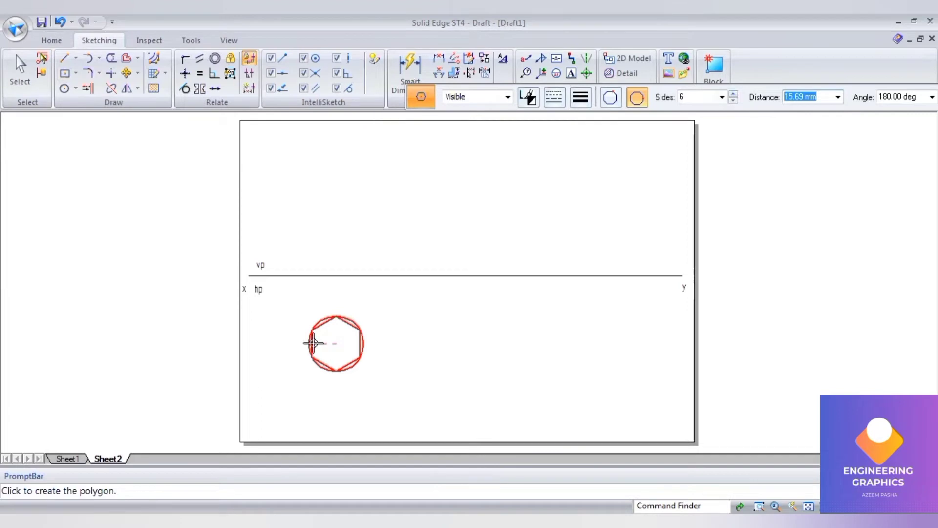
left_click(313, 343)
- Dimension the hexagon's left vertical side and set its length to 25 mm
key("d")
left_click(311, 343)
left_click(294, 343)
type("2")
key("Return")
- Move the hexagon up and left, closer to the hp label
left_click(31, 76)
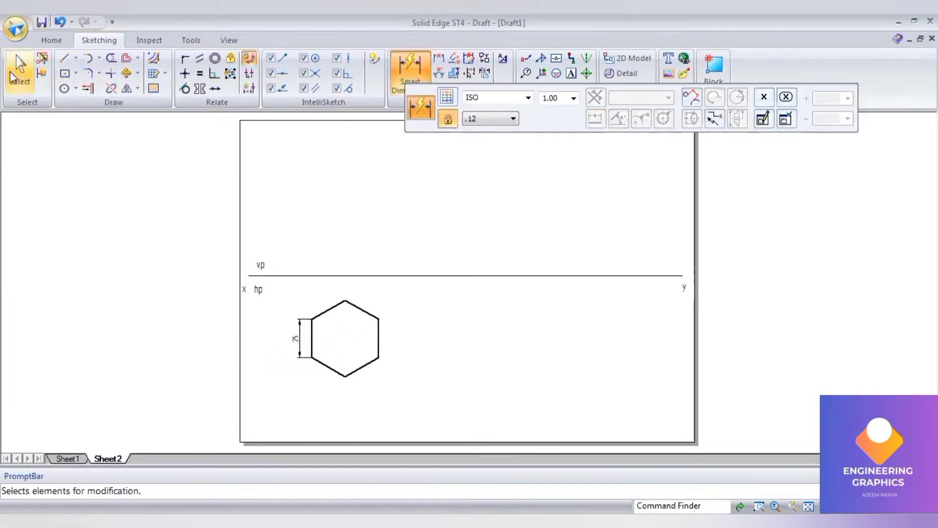
left_click(38, 80)
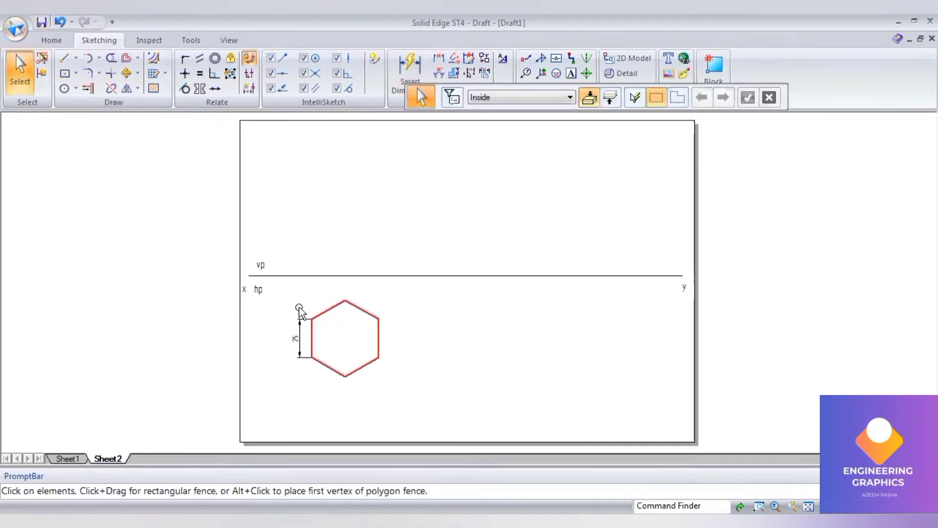
left_click_drag(325, 311, 295, 303)
- Draw the hexagon's three diagonals between opposite corners with a 0.50 mm line width
left_click(60, 60)
left_click(575, 106)
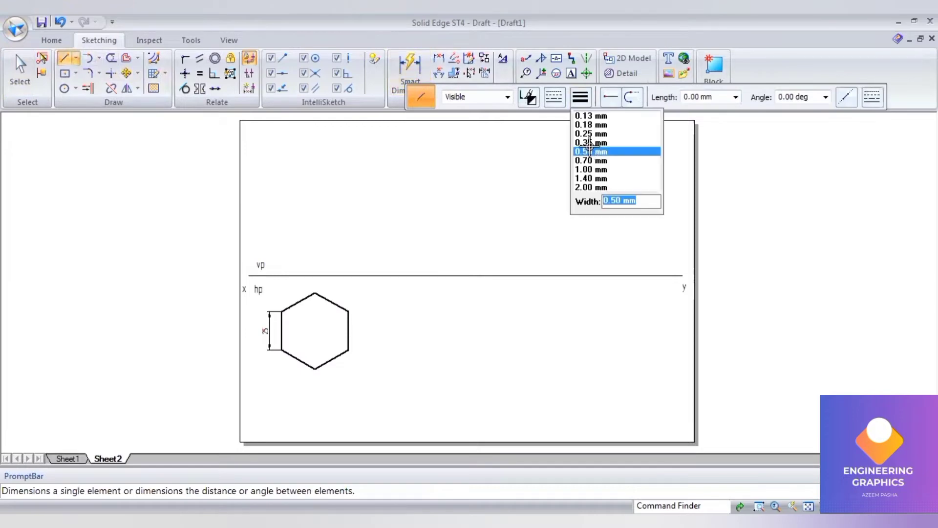
left_click(590, 151)
left_click(281, 311)
left_click(349, 349)
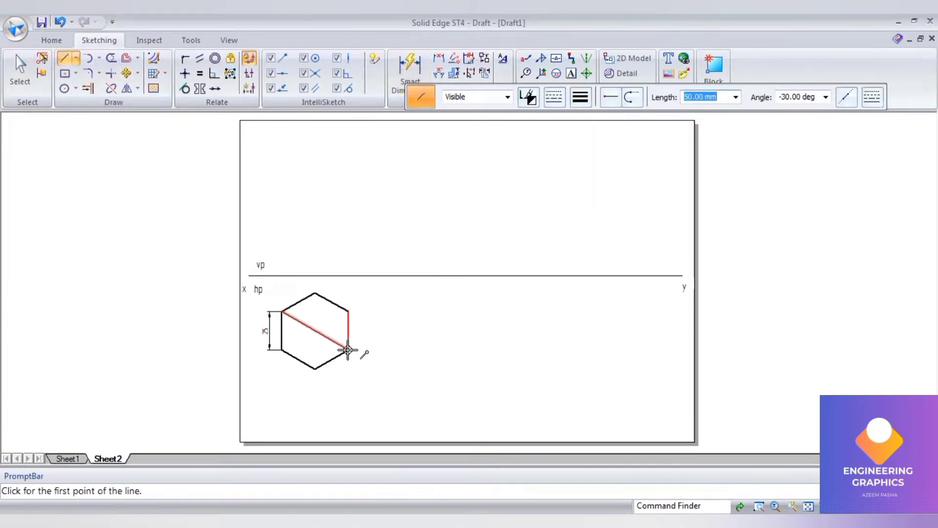
left_click(282, 348)
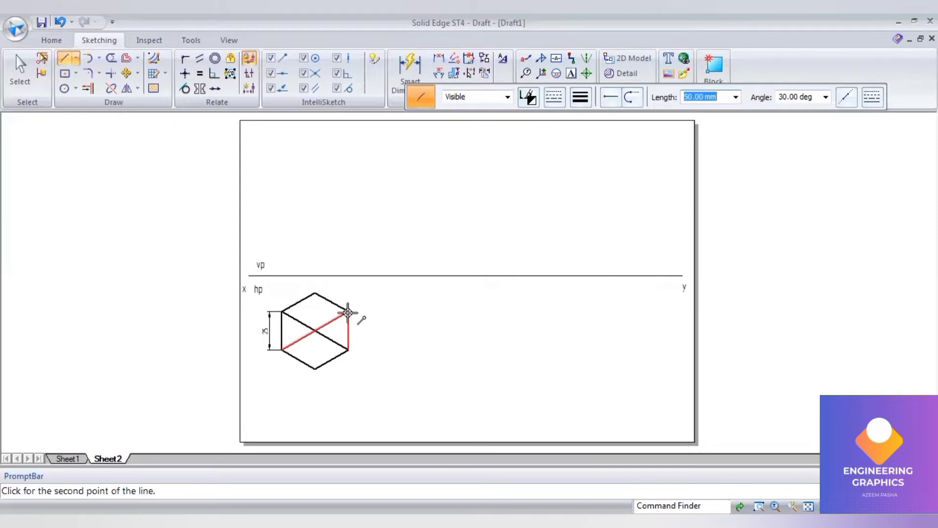
left_click(349, 311)
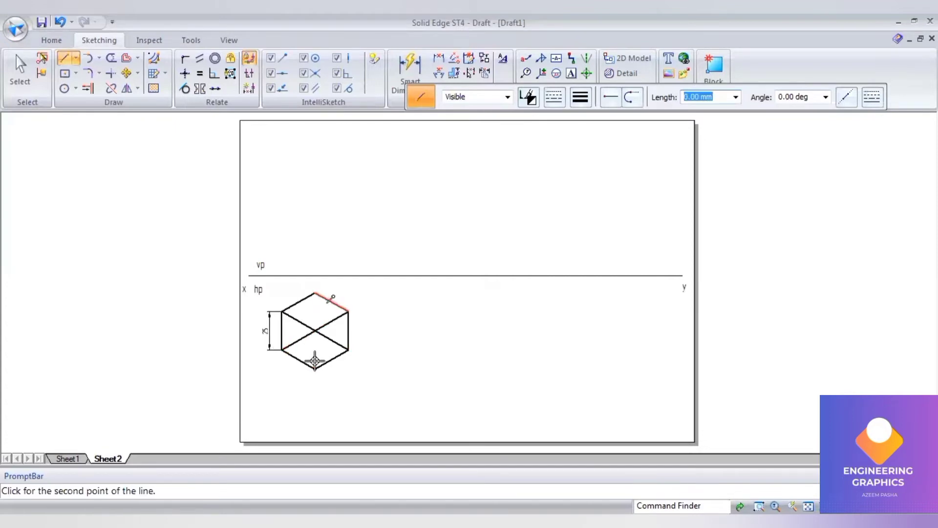
scroll(367, 300, "up", 1)
key("Escape")
- Label the hexagon's corners a to f counterclockwise, starting at the upper left corner
left_click(570, 74)
scroll(356, 285, "up", 1)
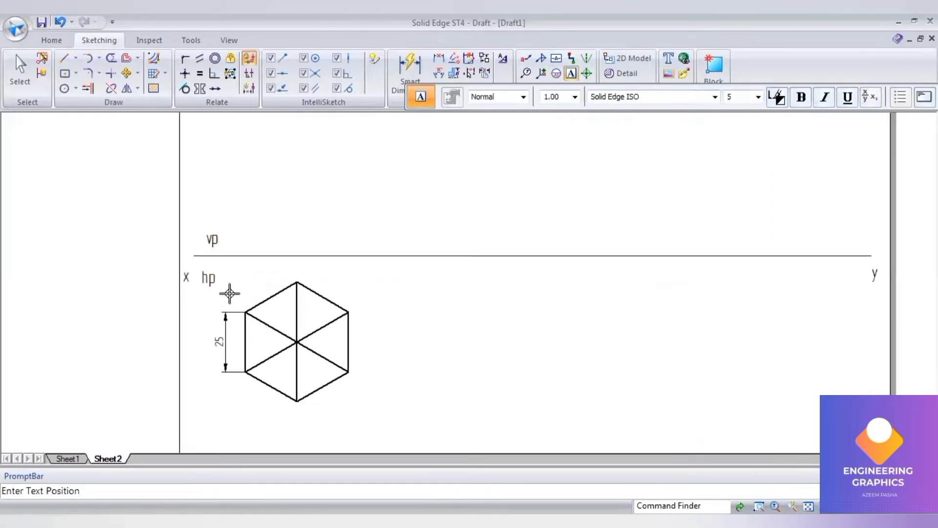
left_click(231, 293)
type("a")
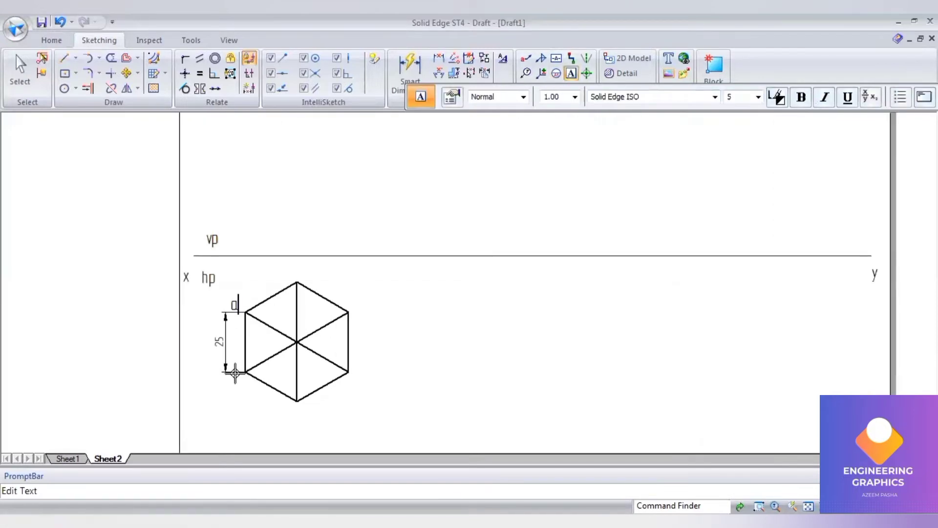
left_click(235, 372)
type("b")
left_click(303, 402)
type("c")
left_click(355, 369)
type("d")
left_click(349, 294)
type("e")
left_click(311, 263)
type("f")
- Label the hexagon's centre with o and (o1)
left_click(310, 335)
left_click(309, 337)
type("o1")
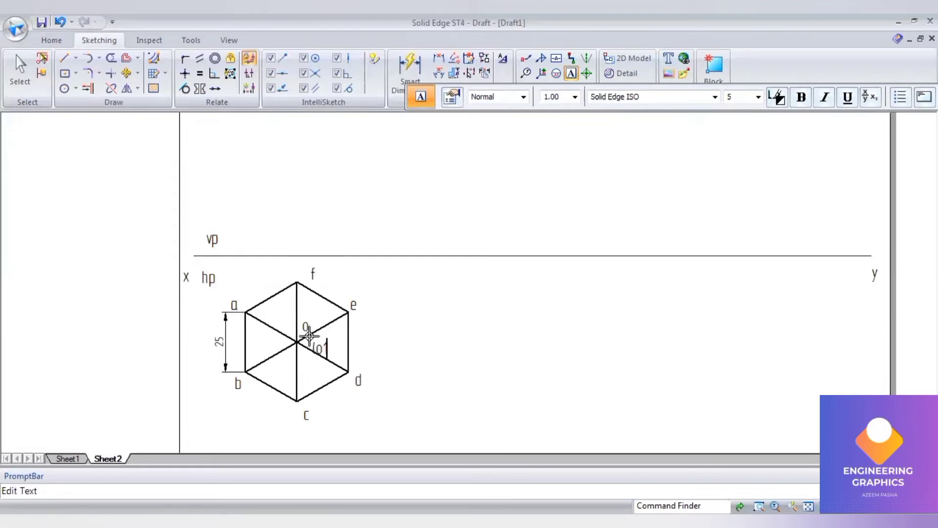
- Draw thin vertical projection lines from hexagon corners a, f and e up to the reference line
left_click(66, 59)
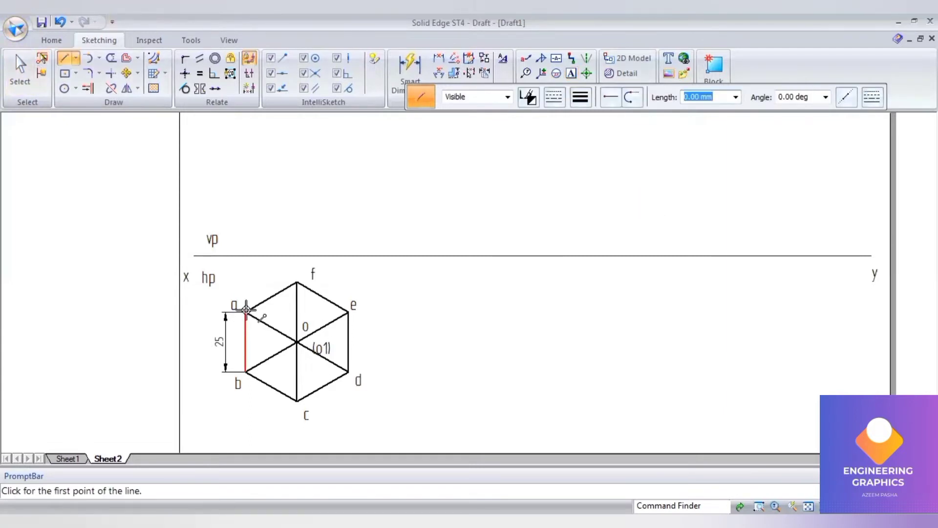
left_click(245, 308)
left_click(245, 255)
left_click(296, 283)
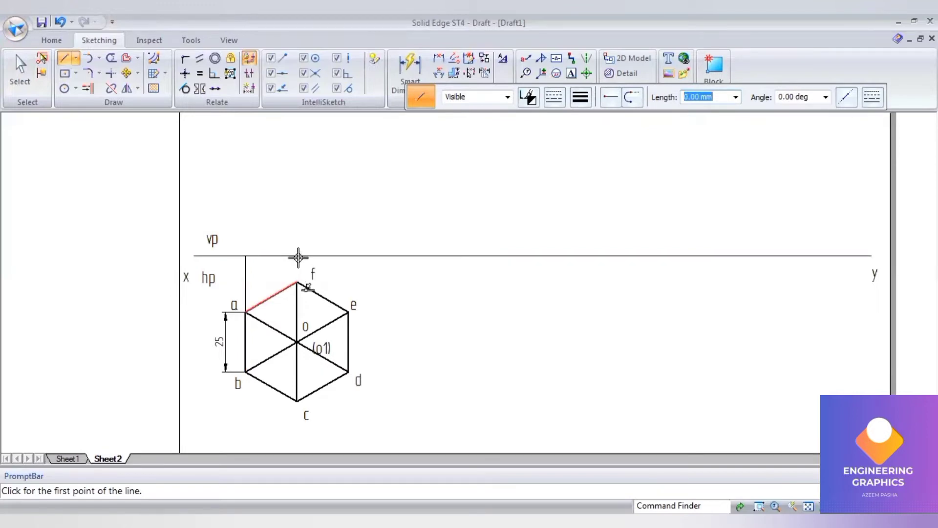
left_click(296, 255)
left_click(349, 313)
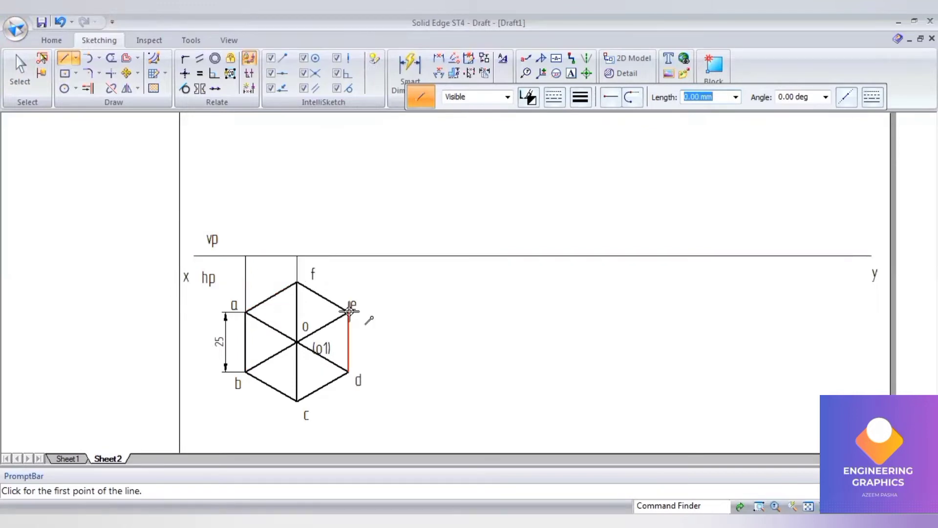
left_click(349, 256)
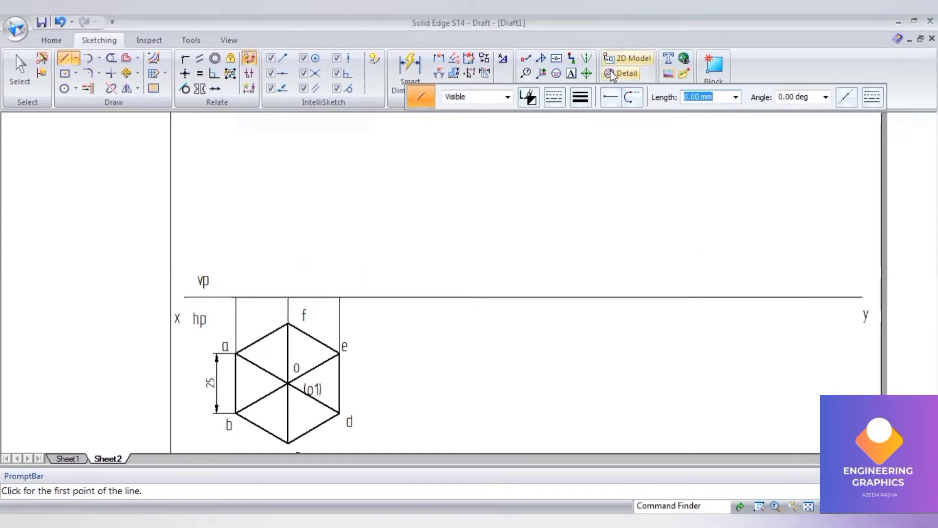
- Draw a 50 mm vertical axis upward from the projection of f on the reference line, with 0.50 mm line width
left_click(580, 97)
left_click(586, 149)
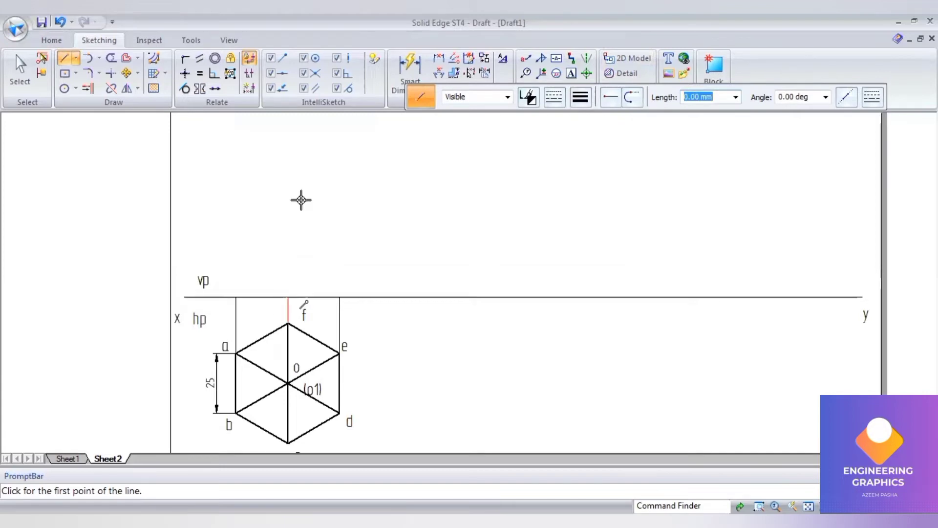
left_click(288, 297)
type("50")
key("Tab")
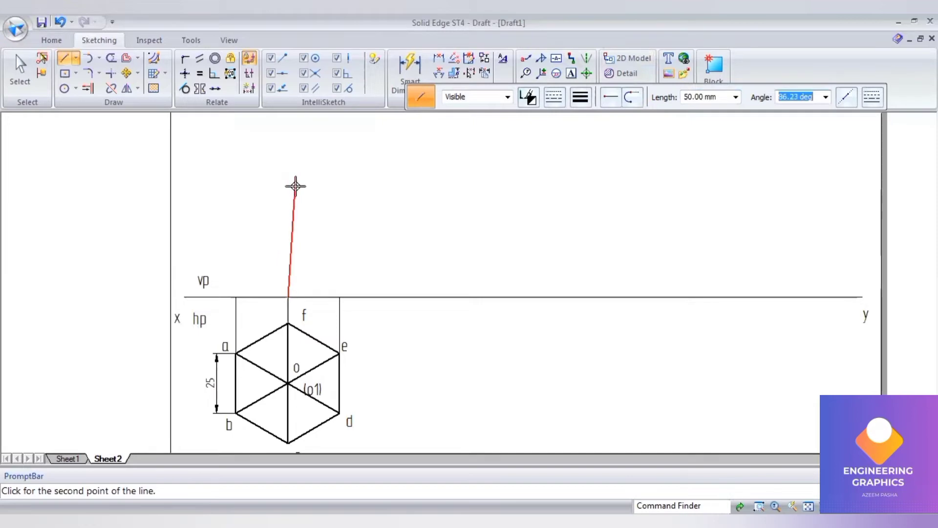
left_click(255, 275)
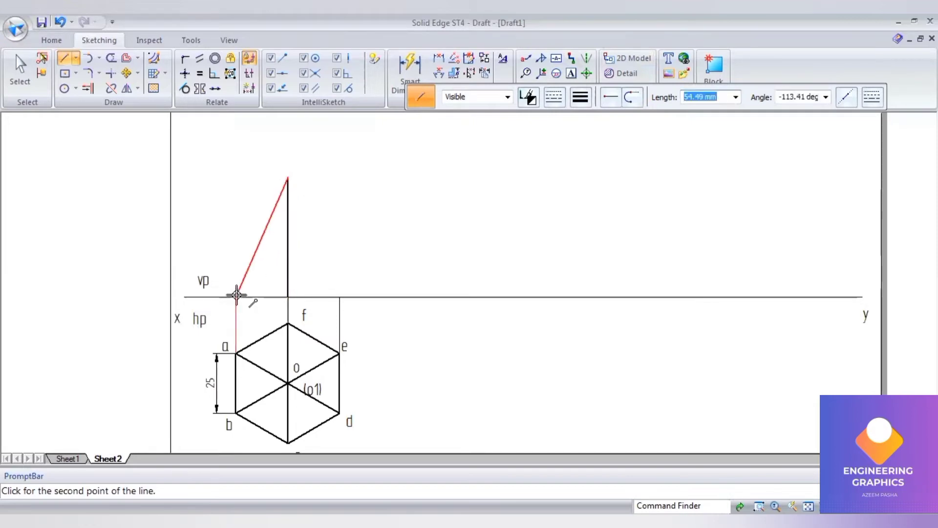
- Draw the front view's left slanted edge, base along the reference line, and right slanted edge back to the apex
left_click(237, 295)
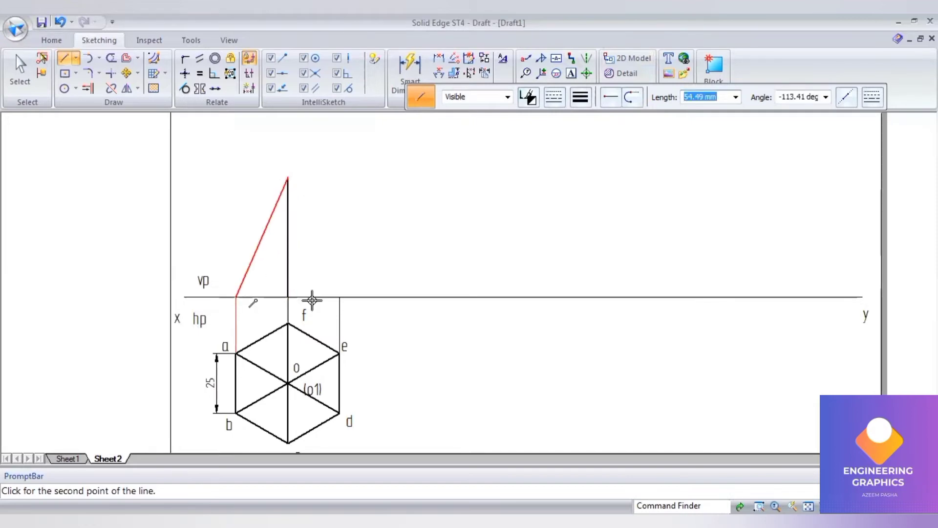
left_click(343, 296)
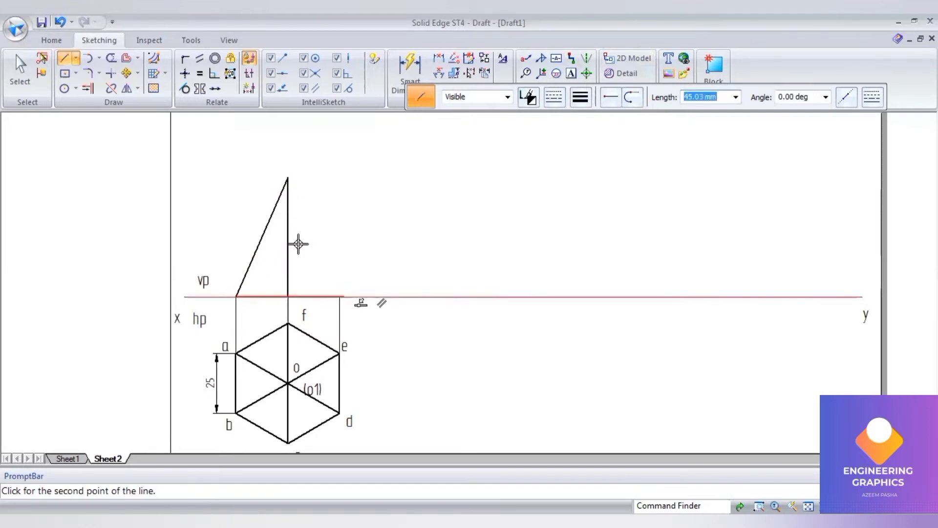
left_click(285, 177)
- Dimension the vertical axis of the front view, placing the dimension left of the triangle
key("d")
left_click(287, 215)
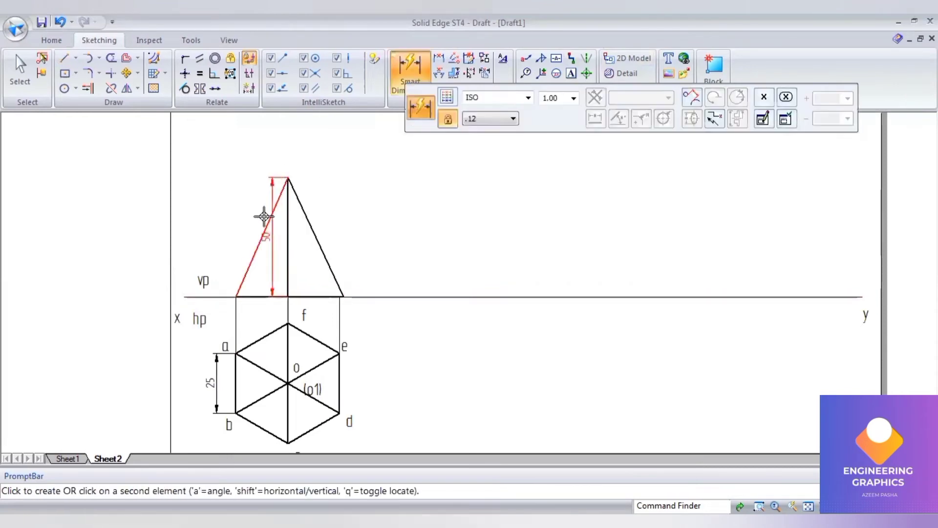
left_click(216, 210)
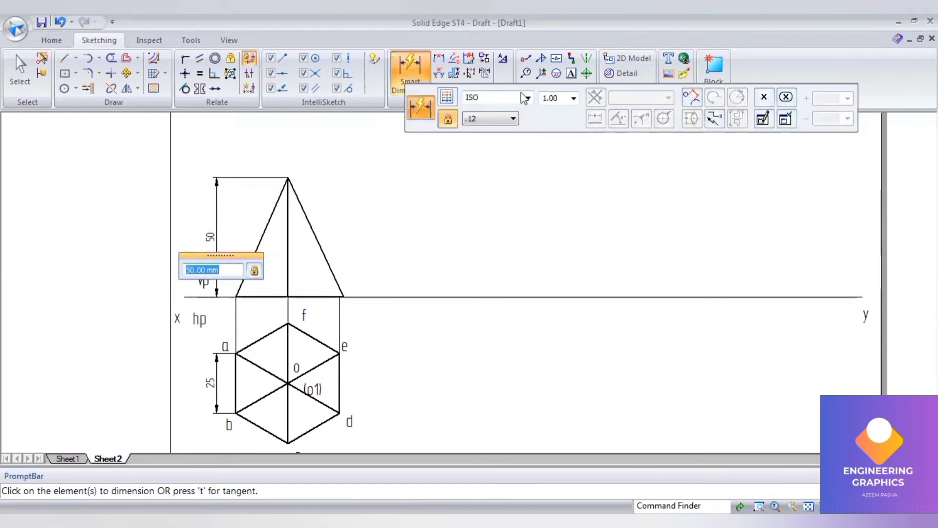
- Label the front view's base points b'(a') at the left corner and c'(f') beside the axis
left_click(560, 74)
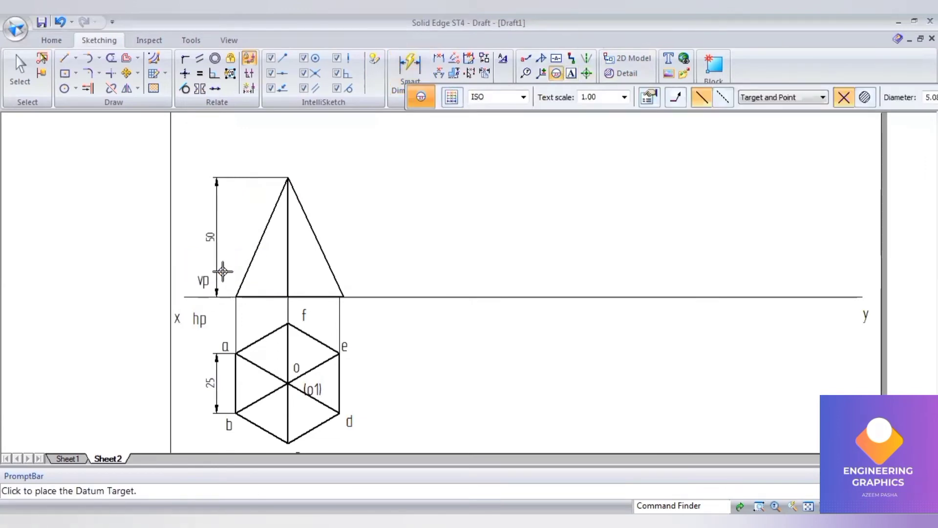
left_click(224, 269)
left_click(571, 73)
left_click(224, 267)
type("b'(a")
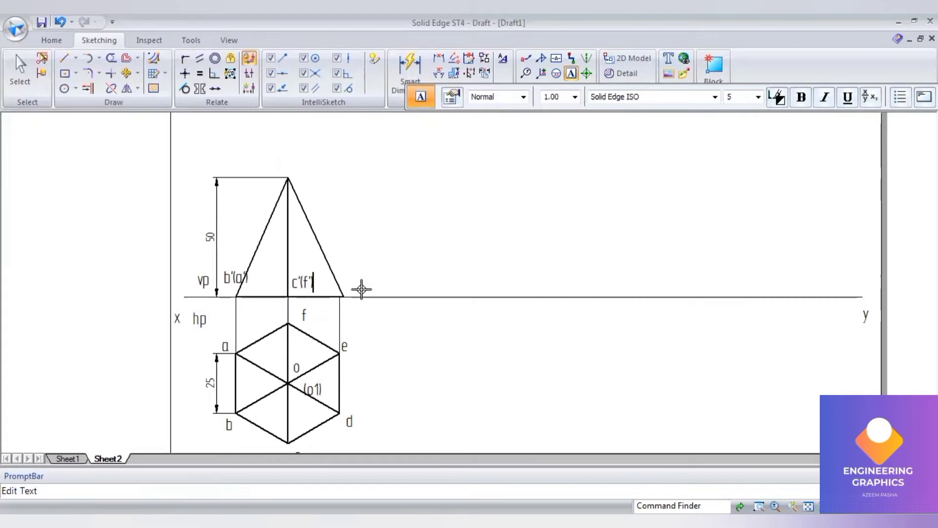
- Delete the right slanted edge and the base line of the front view
left_click(325, 258)
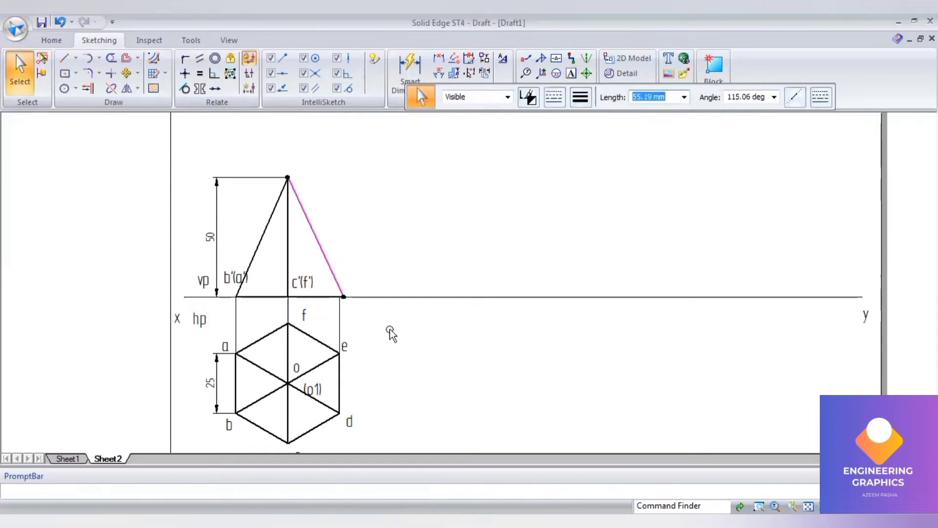
key("Delete")
left_click(324, 297)
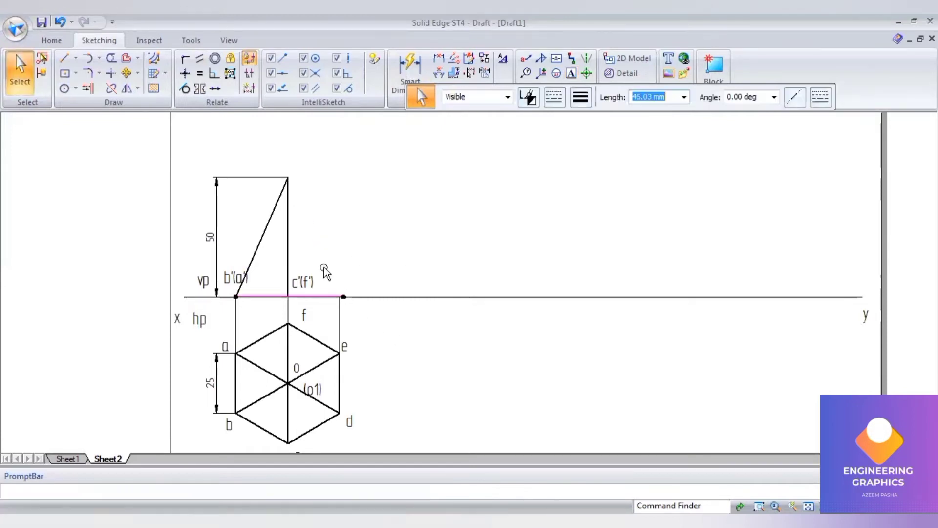
- Redraw the front view's base from the left corner to e's projection on the reference line, and the right slanted edge up to the apex
left_click(67, 61)
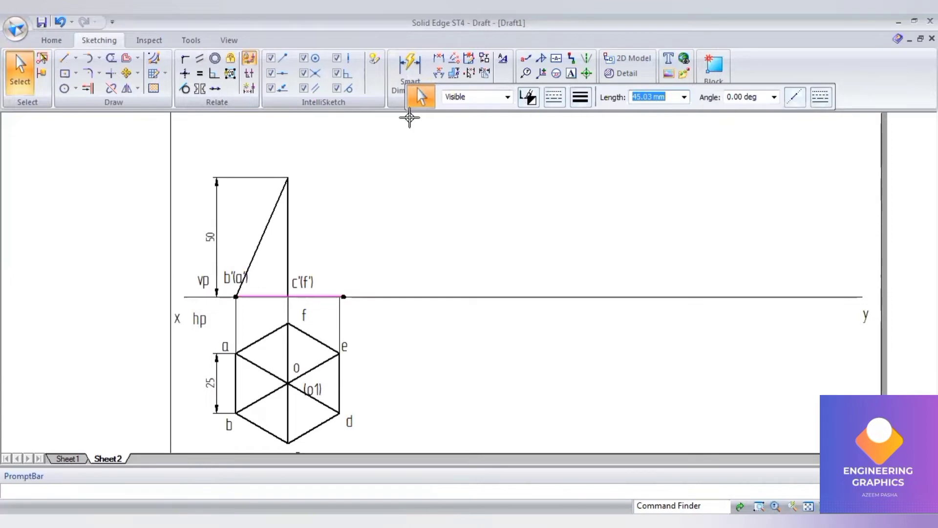
left_click(581, 97)
left_click(589, 149)
left_click(235, 295)
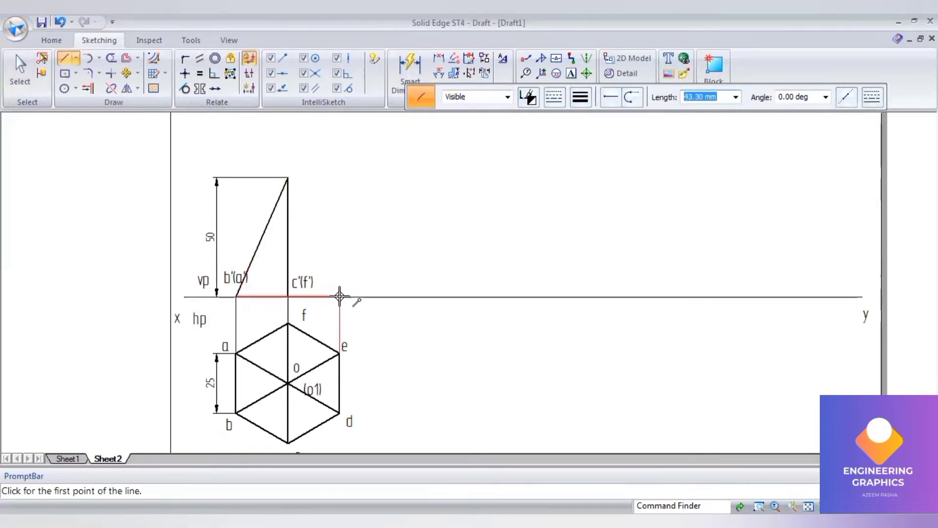
left_click(340, 296)
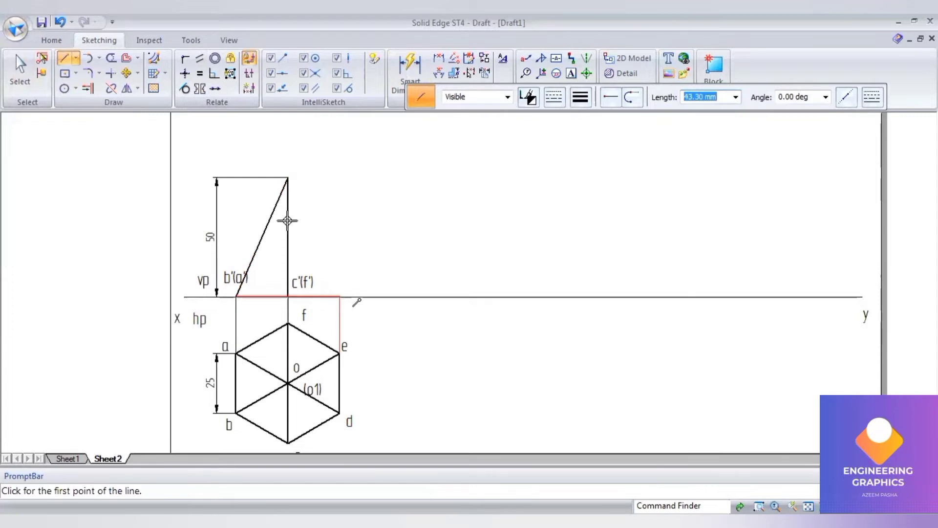
left_click(287, 179)
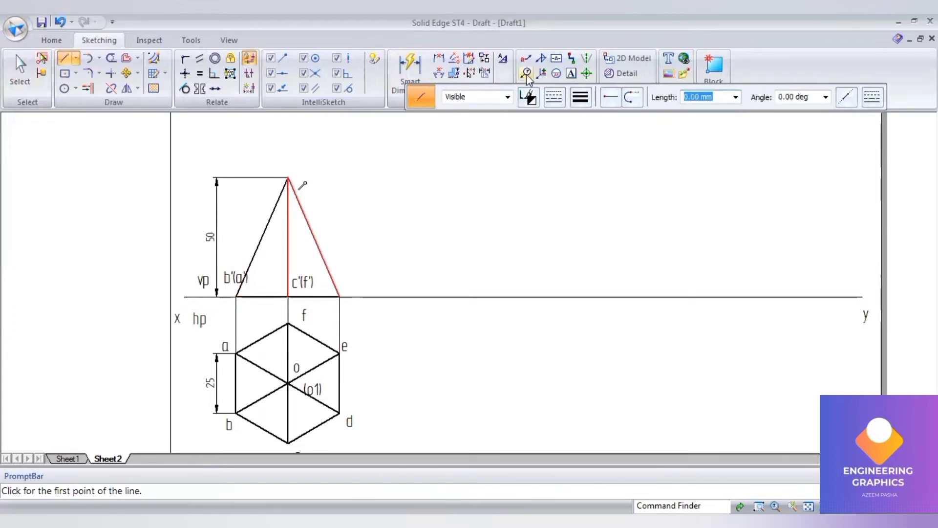
- Label the front view's right base corner d'(e'), the apex o' and the foot of the axis (o1')
left_click(572, 75)
left_click(342, 271)
type("d'(")
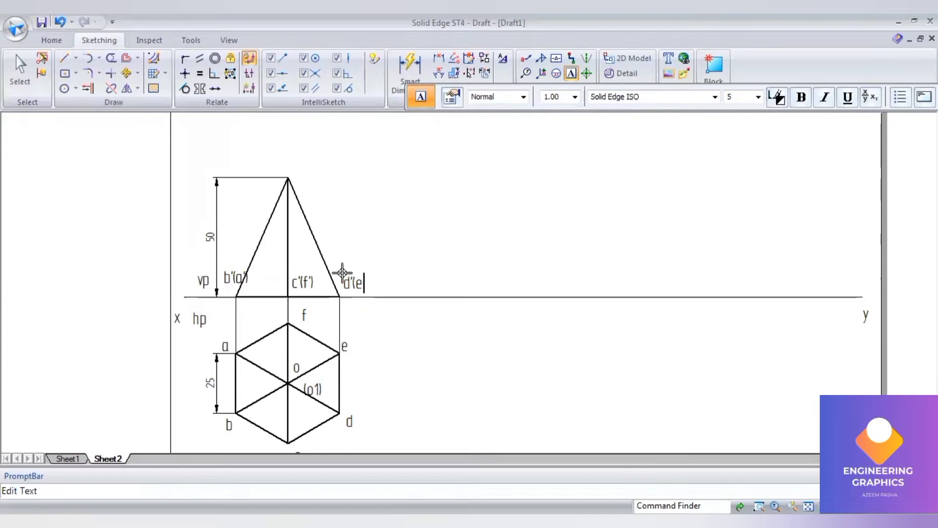
type("e')")
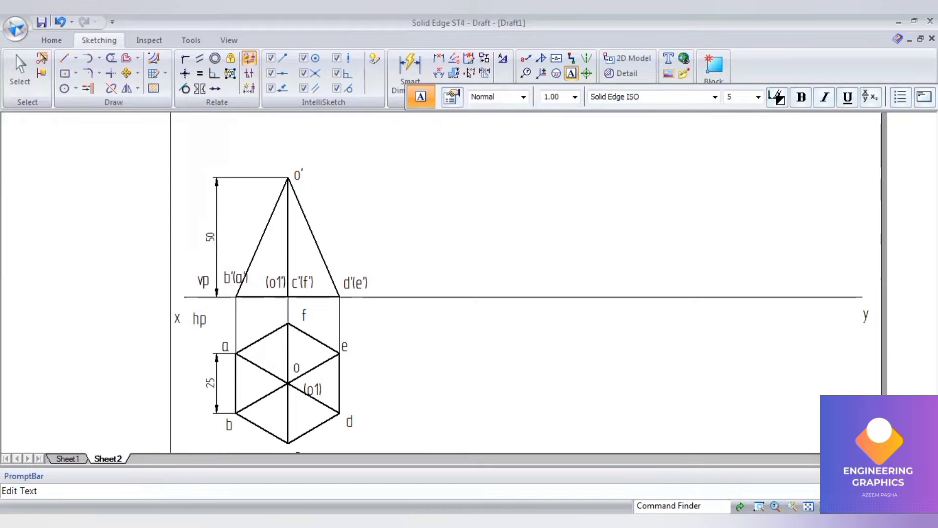
- Copy the front view triangle with its labels about 72 mm to the right along the reference line
left_click(809, 506)
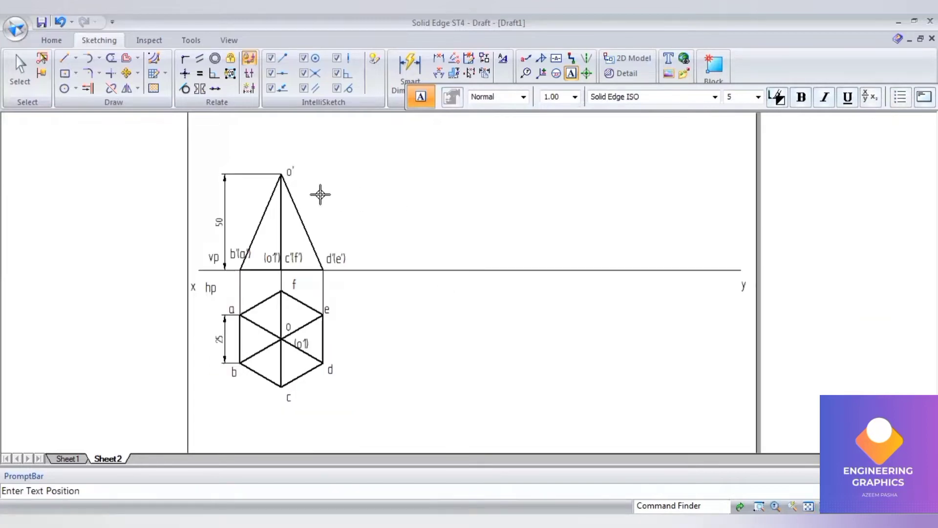
left_click(22, 69)
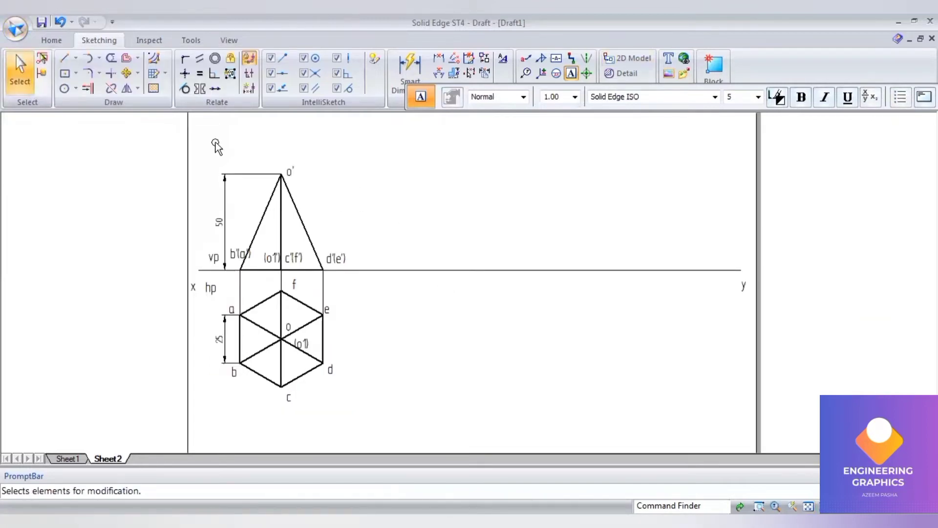
left_click_drag(223, 146, 356, 280)
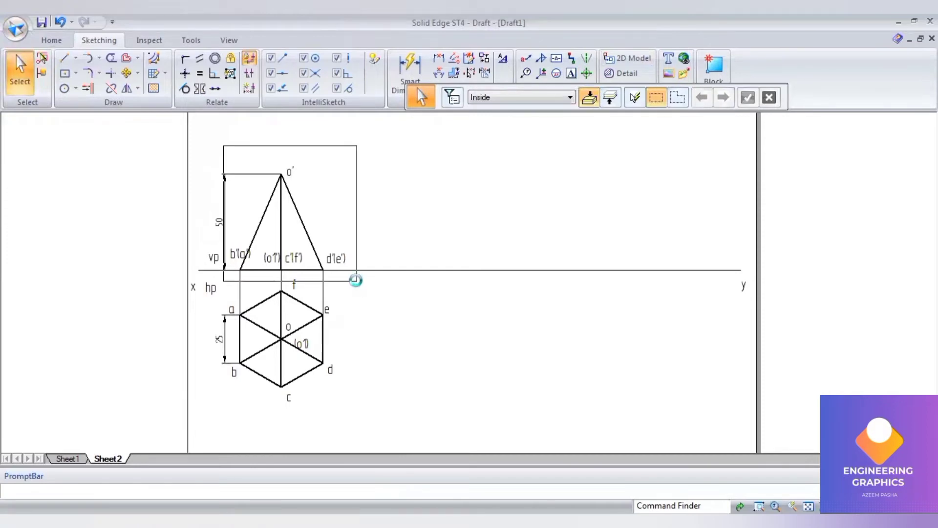
left_click(126, 74)
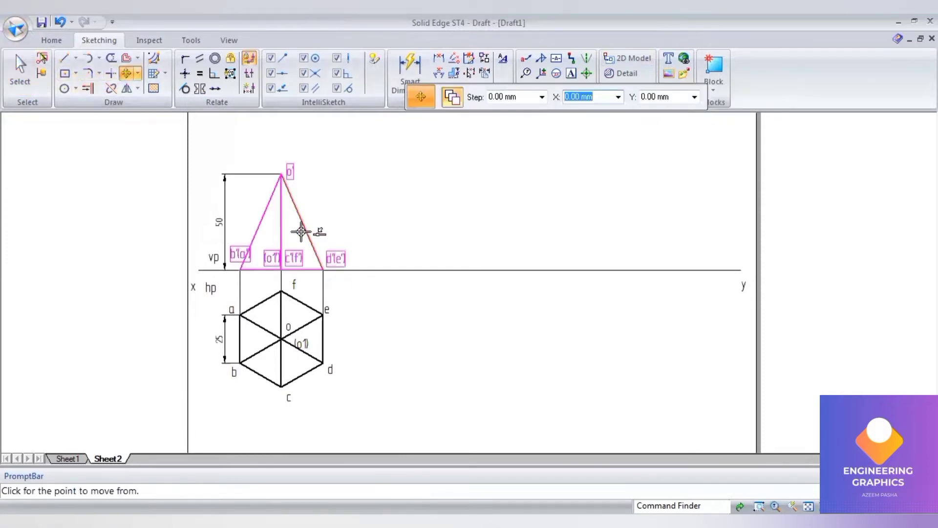
left_click(302, 269)
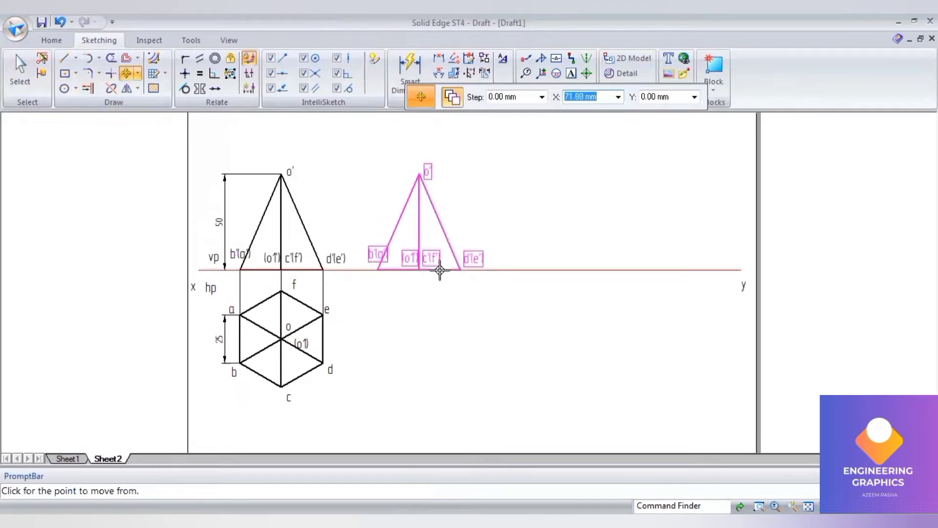
key("Escape")
- Rotate the copied front view 50 degrees clockwise about its d'(e') corner without keeping the upright copy
key("alt+Tab")
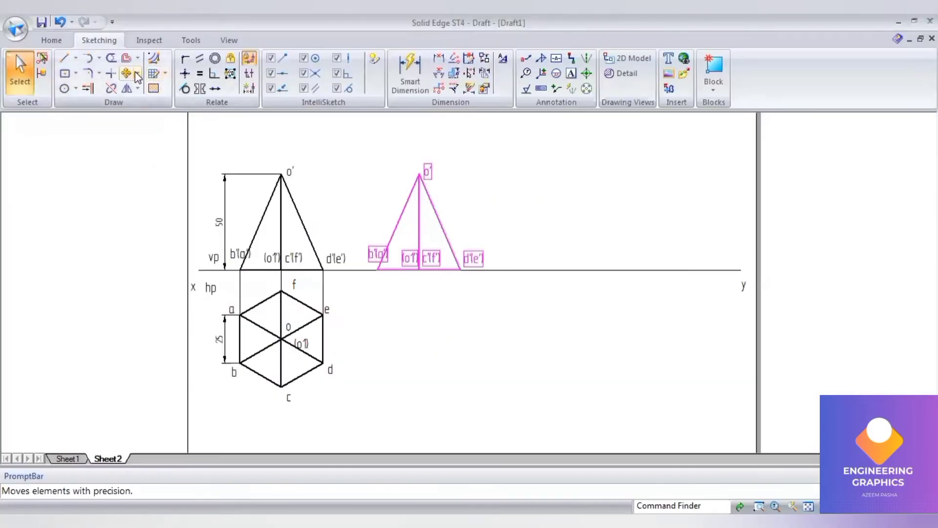
left_click(137, 73)
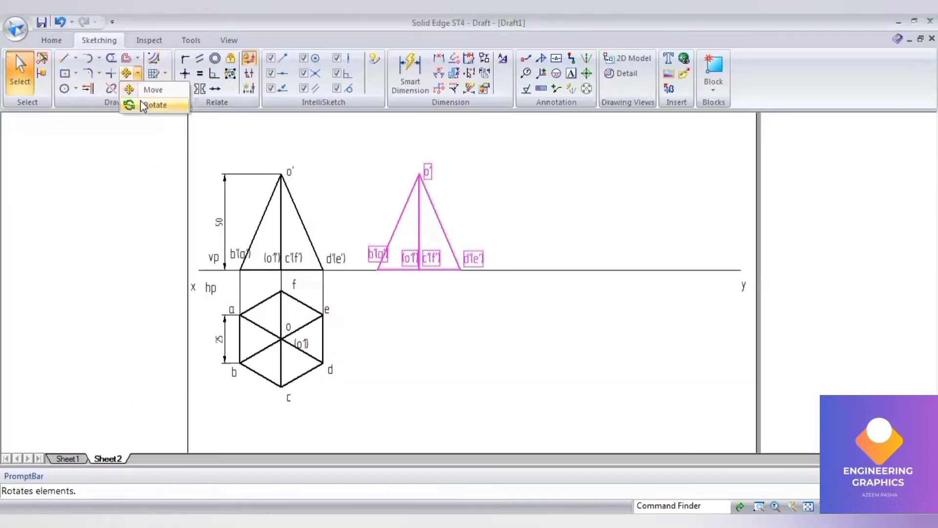
left_click(459, 270)
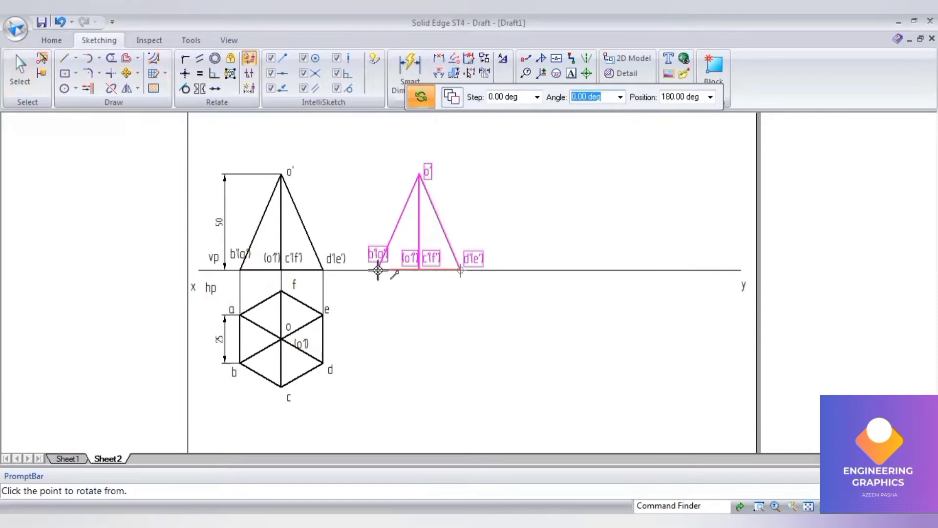
left_click(378, 269)
type("4")
key("BackSpace")
type("50")
key("Tab")
key("Return")
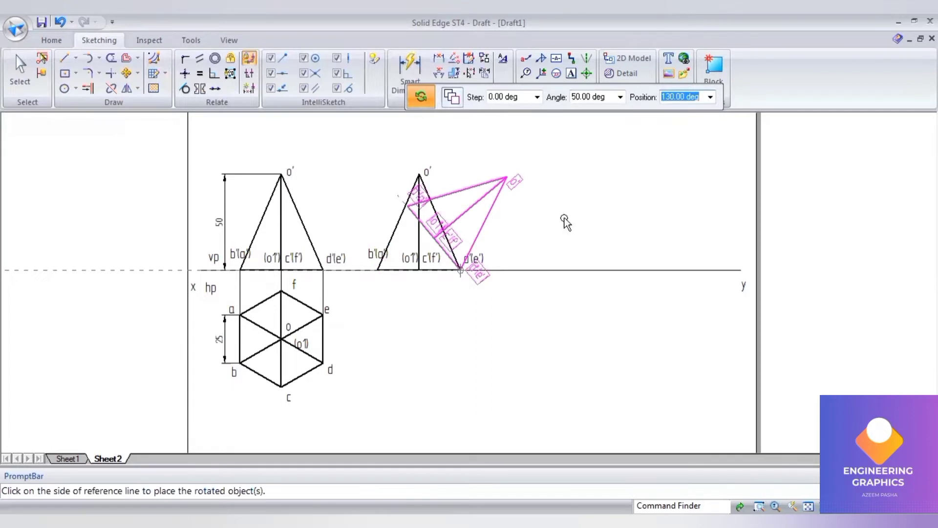
left_click(182, 146)
- Extend the tilted view's axis down to the reference line and dimension the angle between them
left_click(87, 89)
left_click(440, 233)
scroll(534, 245, "up", 2)
left_click(438, 74)
left_click(356, 249)
left_click(360, 282)
left_click(361, 272)
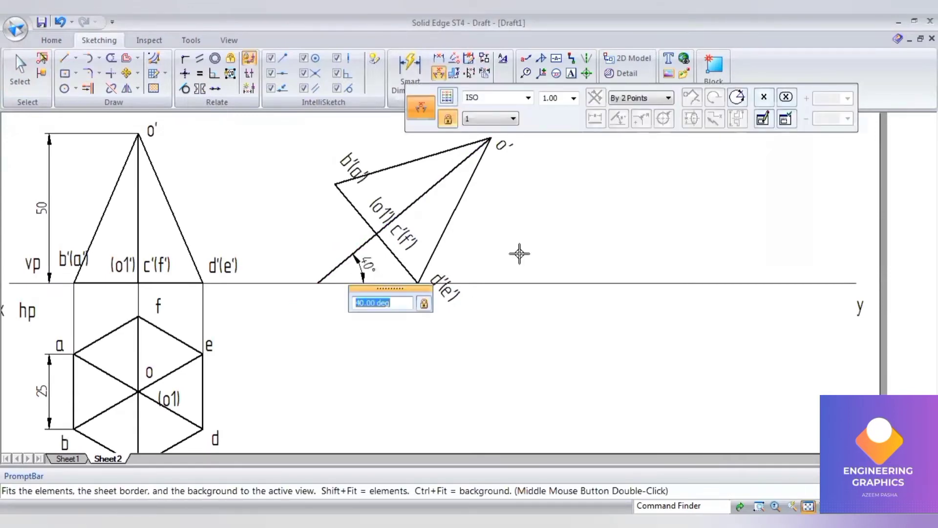
- Draw vertical projectors from b'(a') and c'(f') of the tilted front view down below the reference line
left_click(809, 506)
key("l")
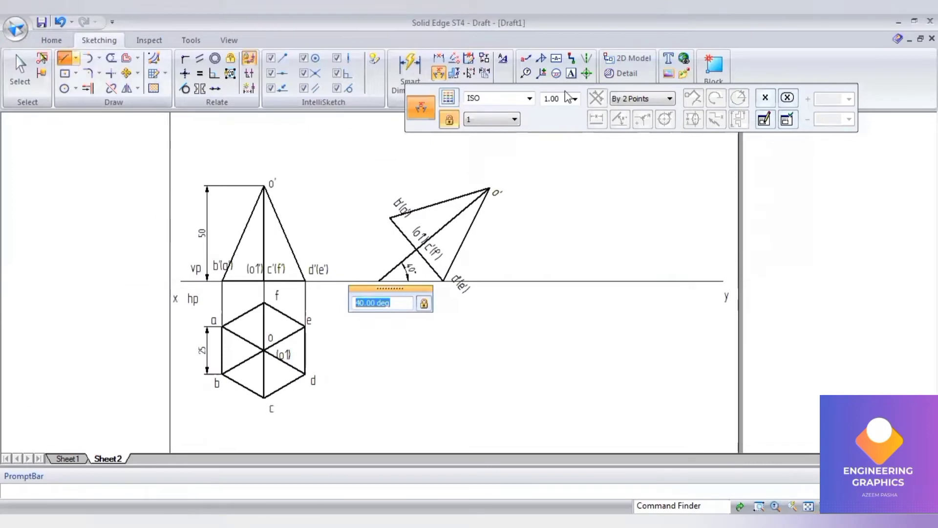
left_click(390, 217)
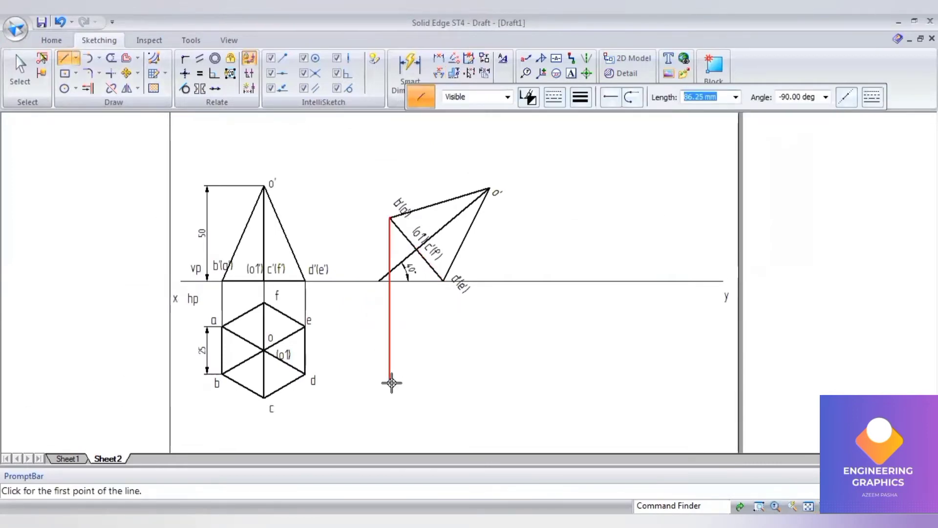
left_click(390, 401)
key("Escape")
scroll(413, 250, "up", 3)
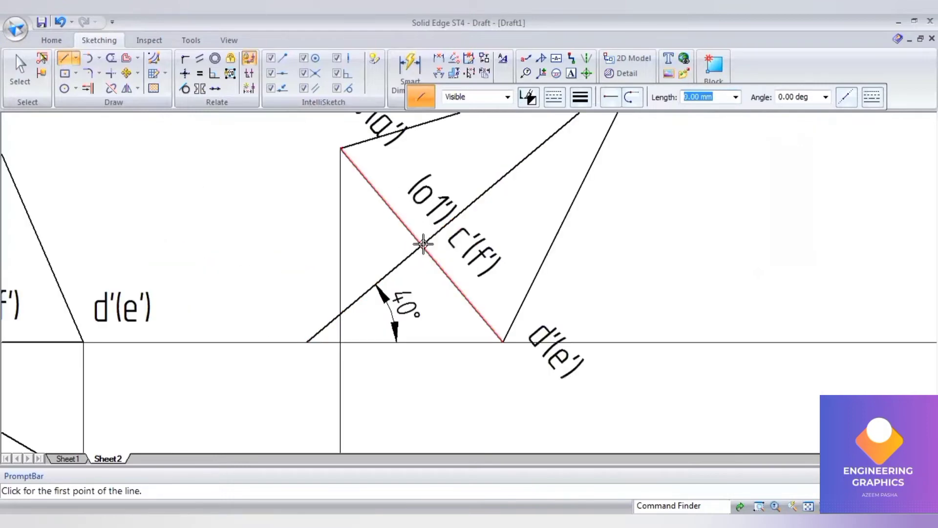
left_click(422, 243)
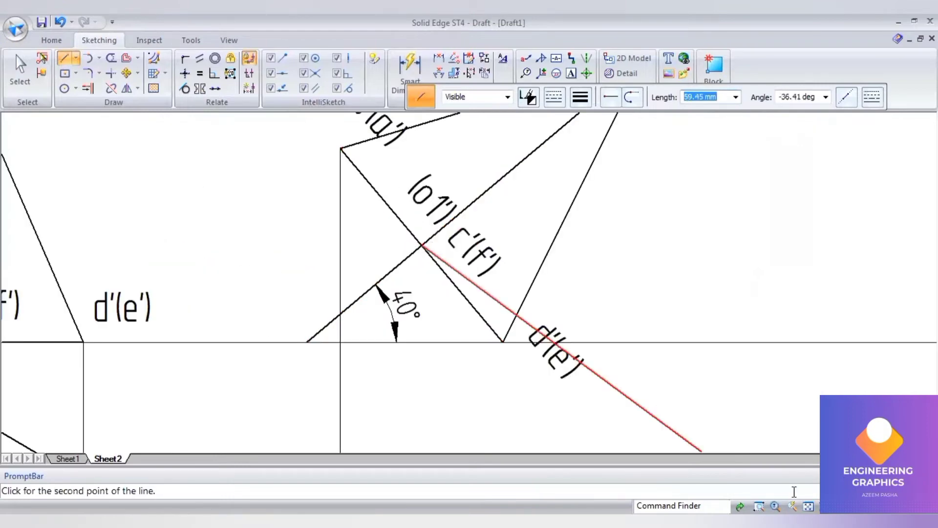
key("ctrl+shift+f")
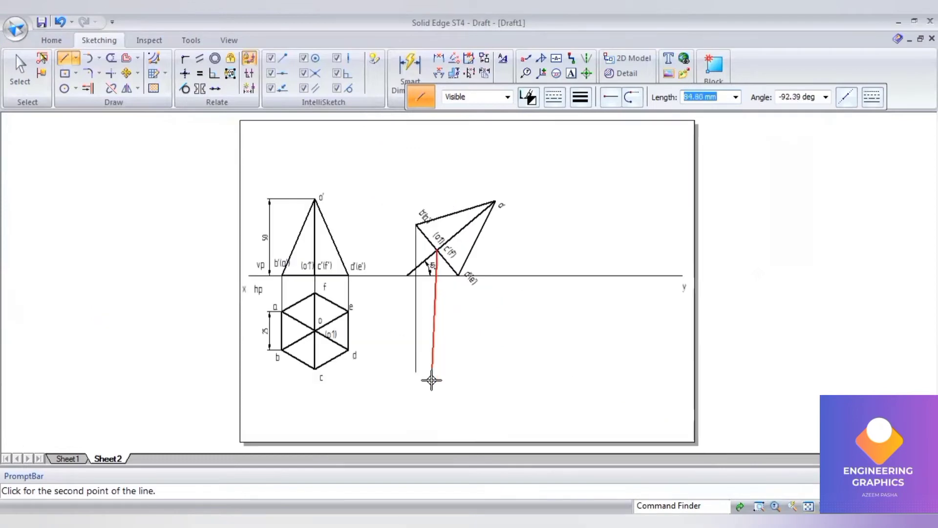
left_click(438, 393)
key("Escape")
- Draw vertical projectors from d'(e') and the apex o' of the tilted front view down below the reference line
left_click(458, 276)
left_click(493, 201)
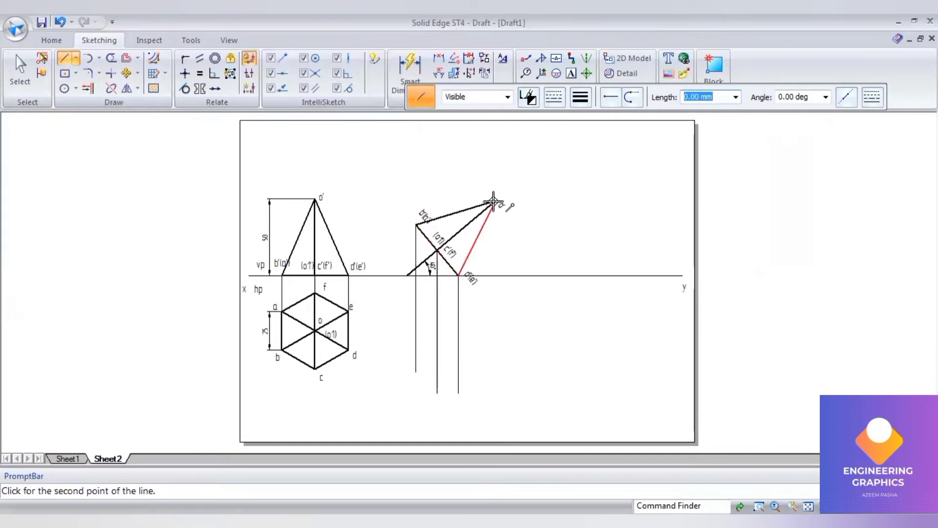
left_click(494, 398)
key("Escape")
- Draw horizontal projectors from hexagon points f and a across the vertical projectors of the tilted view
scroll(447, 316, "up", 2)
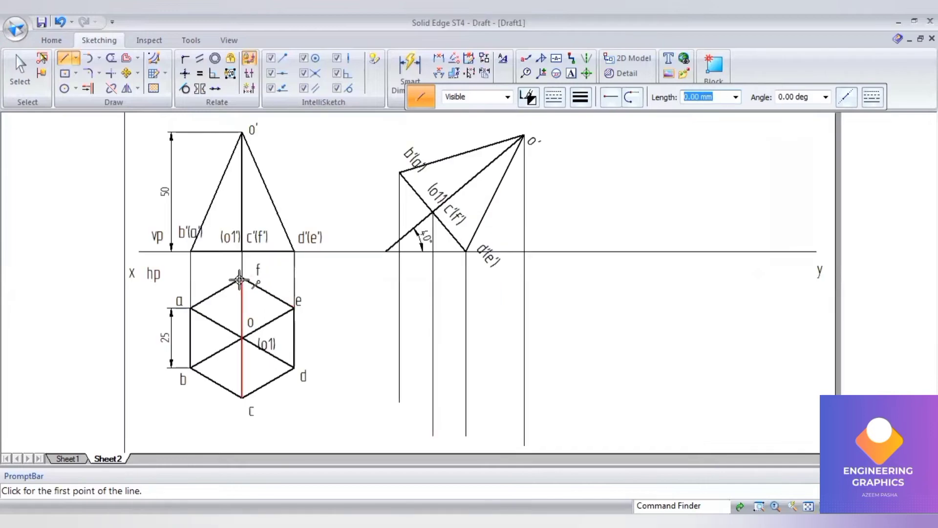
left_click(241, 278)
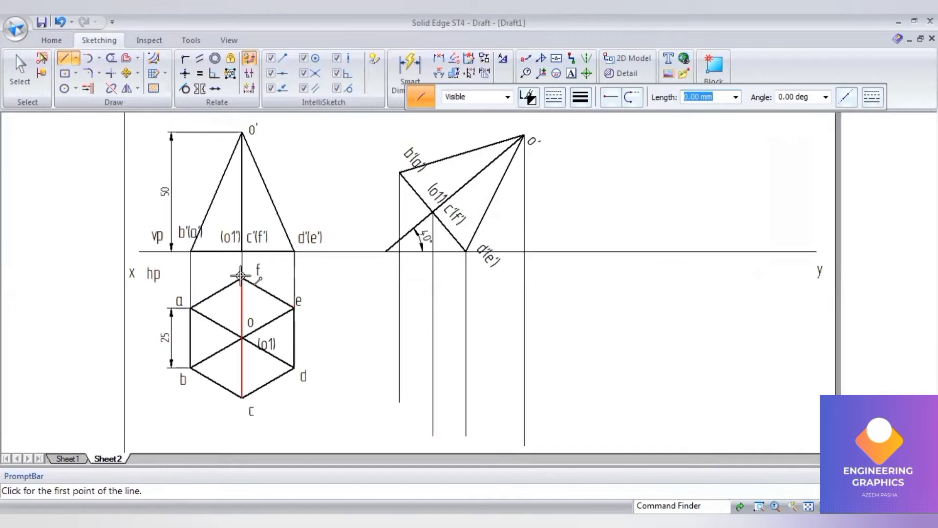
left_click(566, 280)
left_click(191, 307)
left_click(547, 307)
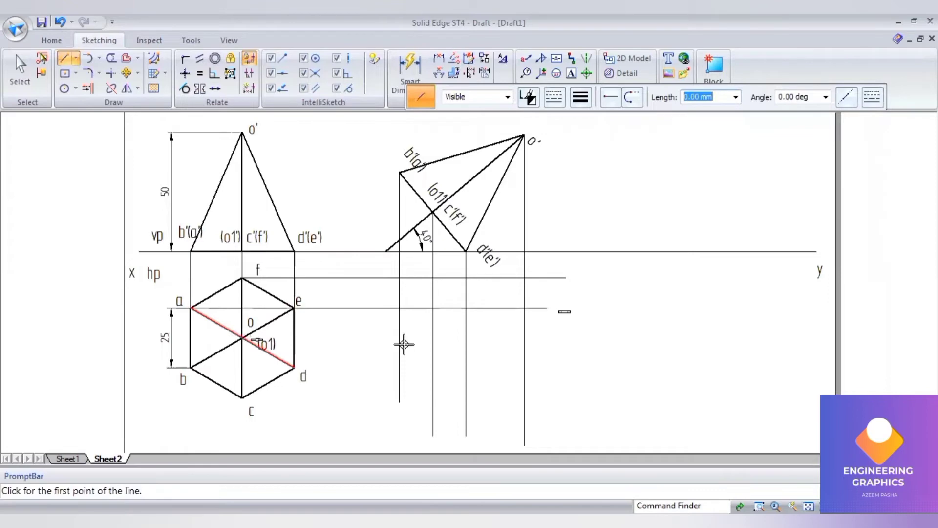
- Draw a horizontal projector from the hexagon's centre o across the vertical projectors
scroll(240, 355, "up", 4)
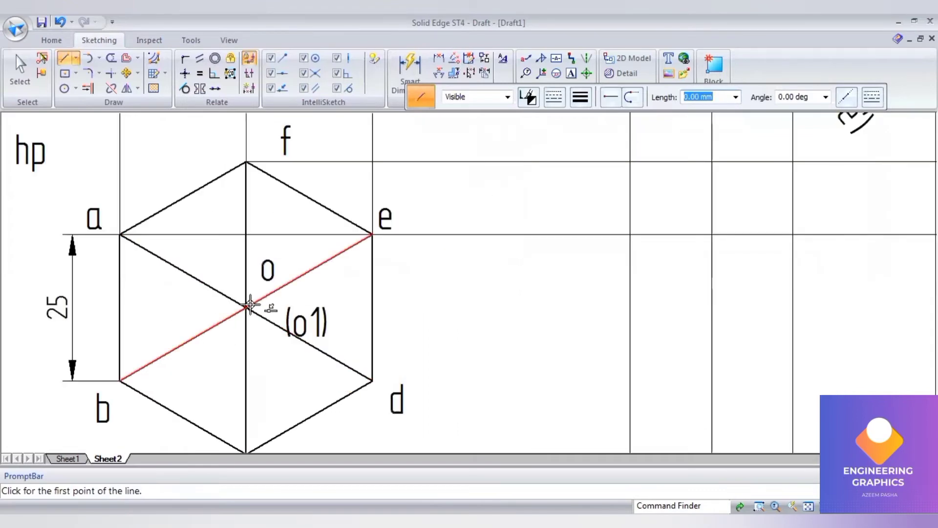
scroll(247, 307, "up", 4)
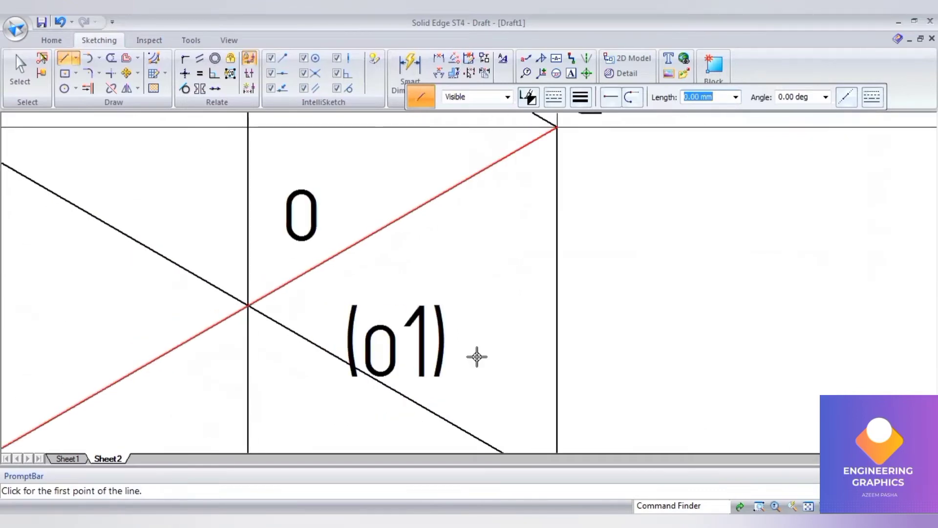
left_click(247, 306)
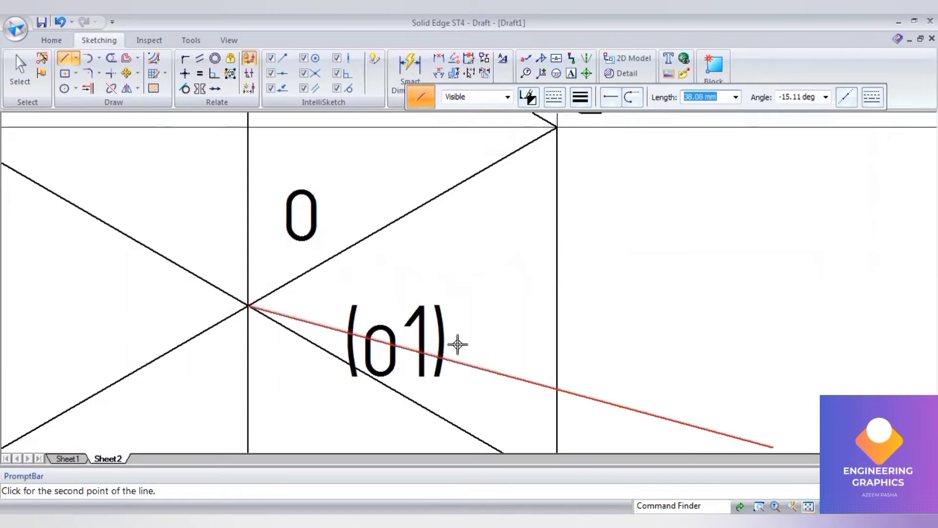
scroll(458, 345, "down", 8)
left_click(502, 331)
- Draw horizontal projectors from hexagon points b and c across the vertical projectors of the tilted view
scroll(501, 331, "up", 3)
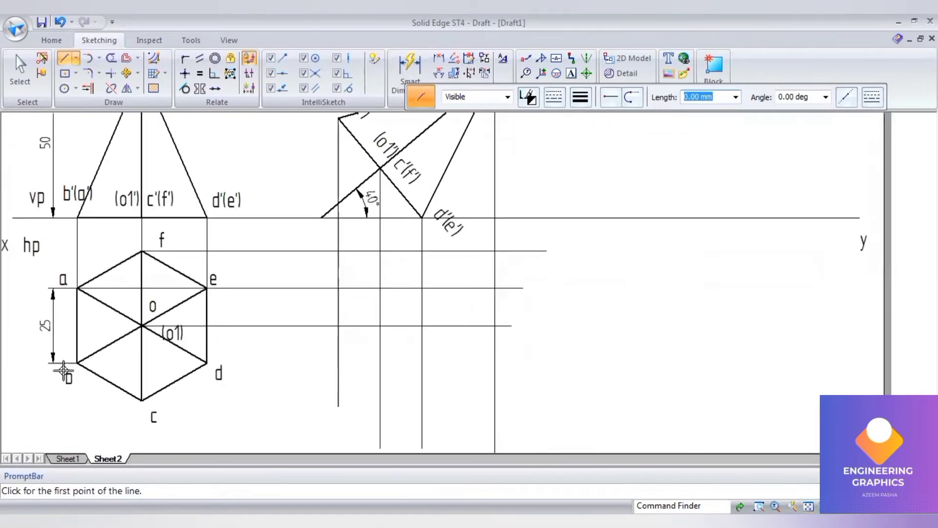
left_click(79, 358)
key("Escape")
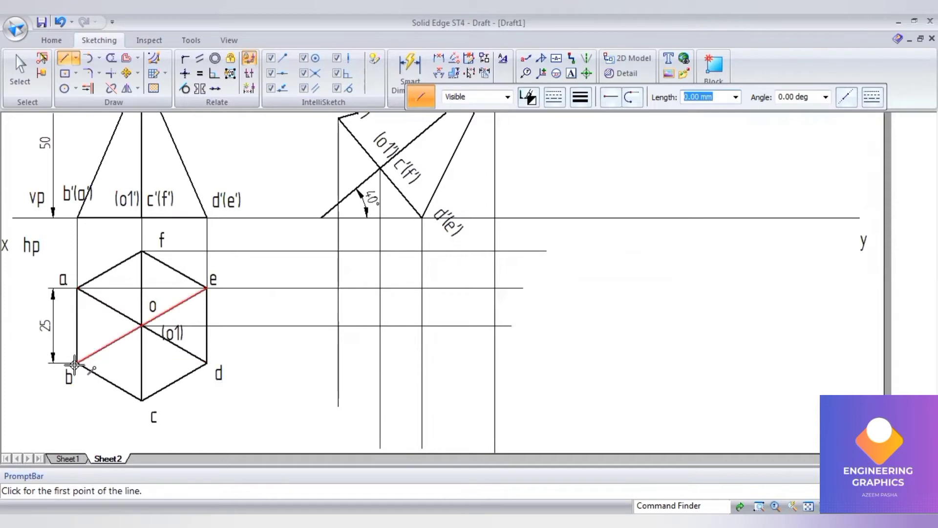
left_click(75, 363)
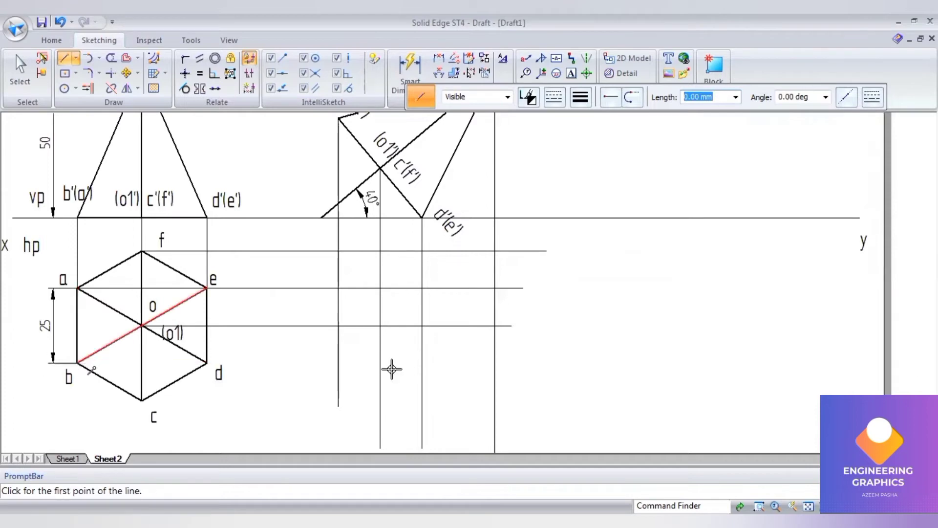
left_click(528, 362)
key("Escape")
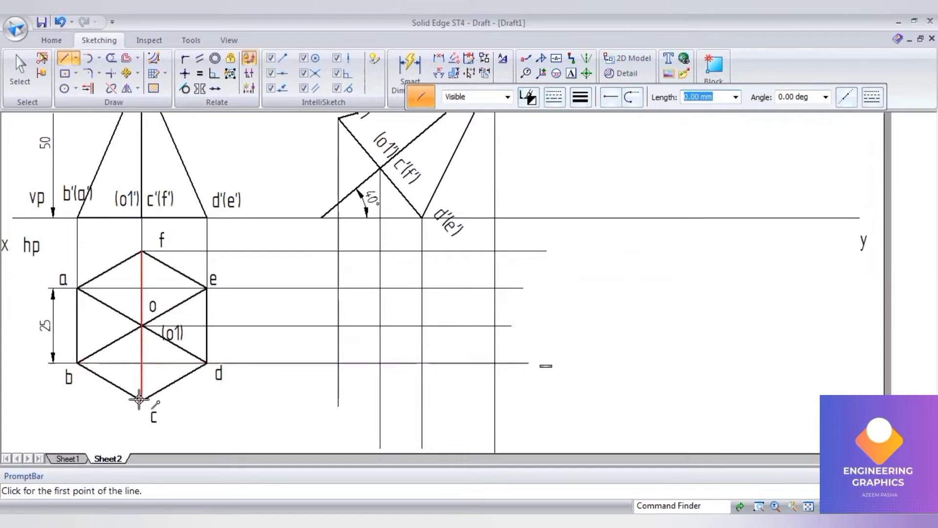
left_click(140, 399)
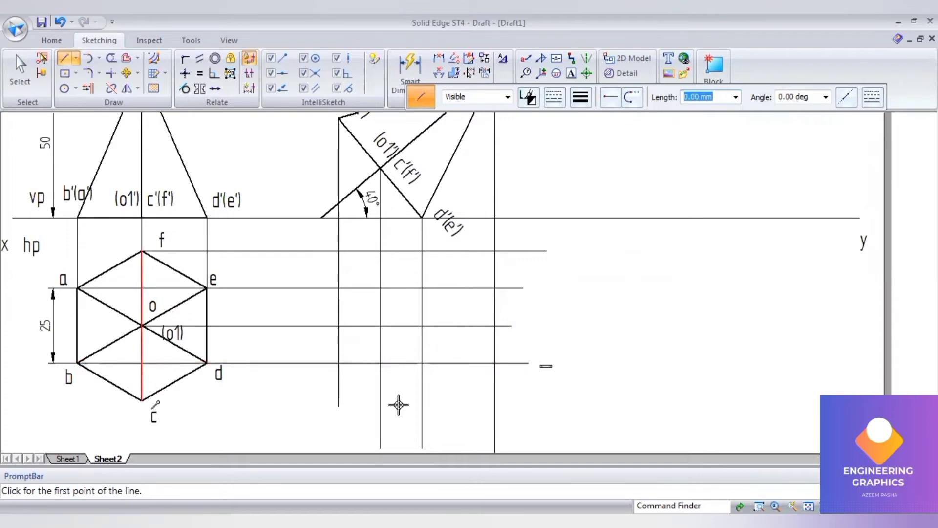
left_click(517, 402)
scroll(516, 401, "down", 1)
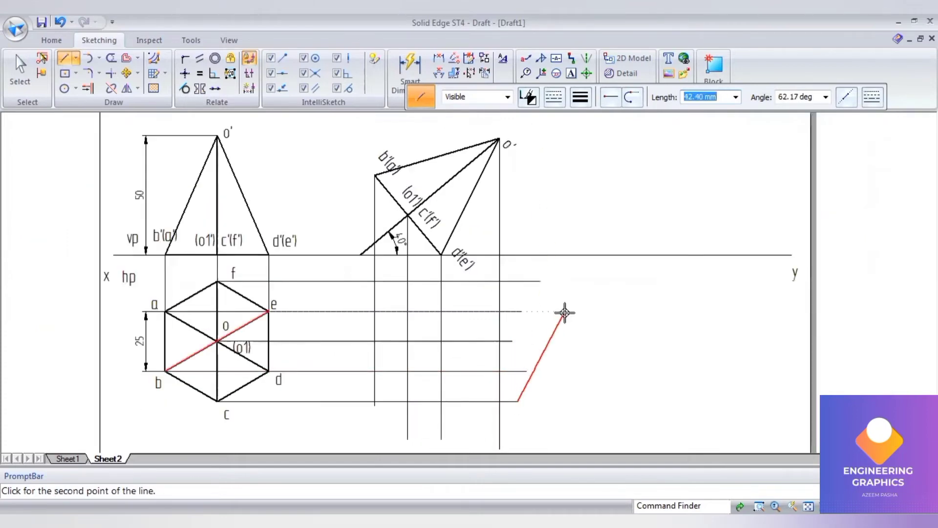
- Label the projector intersections for base corners a, b and c in the second top view
left_click(571, 74)
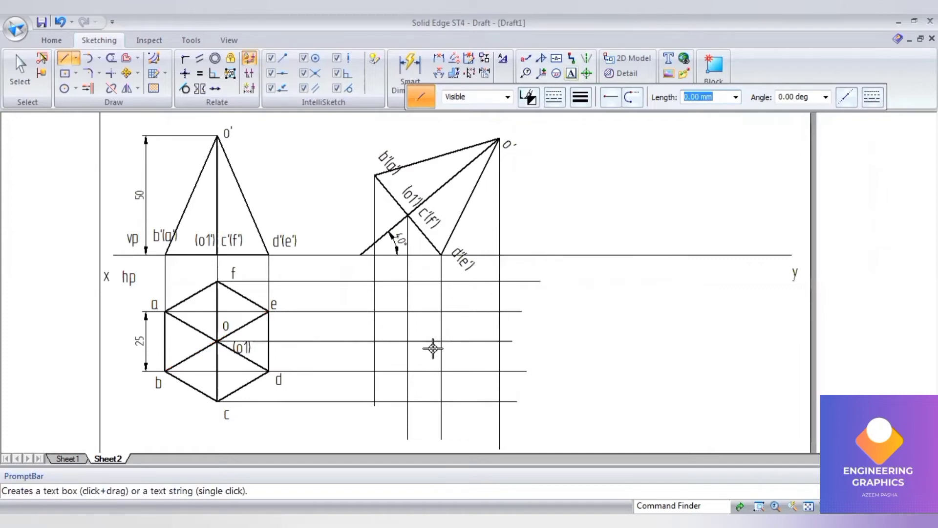
left_click(352, 297)
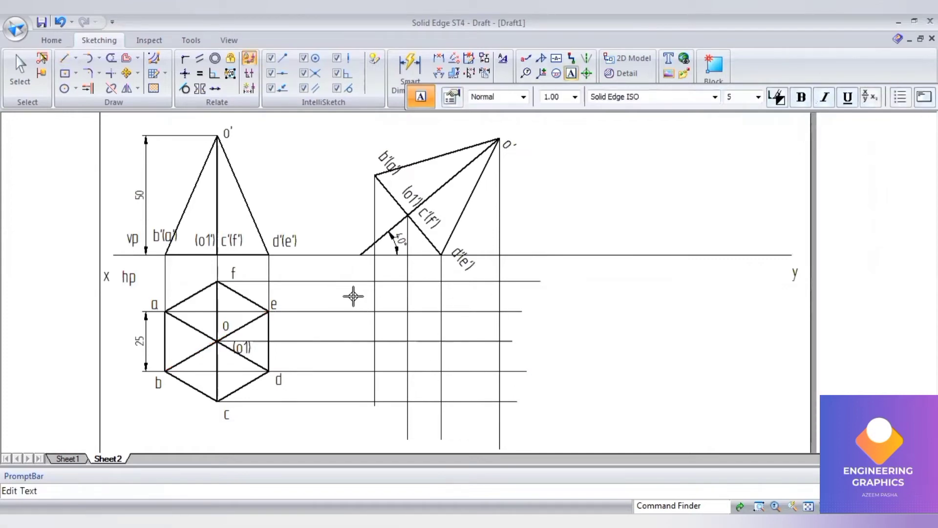
type("a")
left_click(357, 370)
type("b")
left_click(411, 405)
type("c")
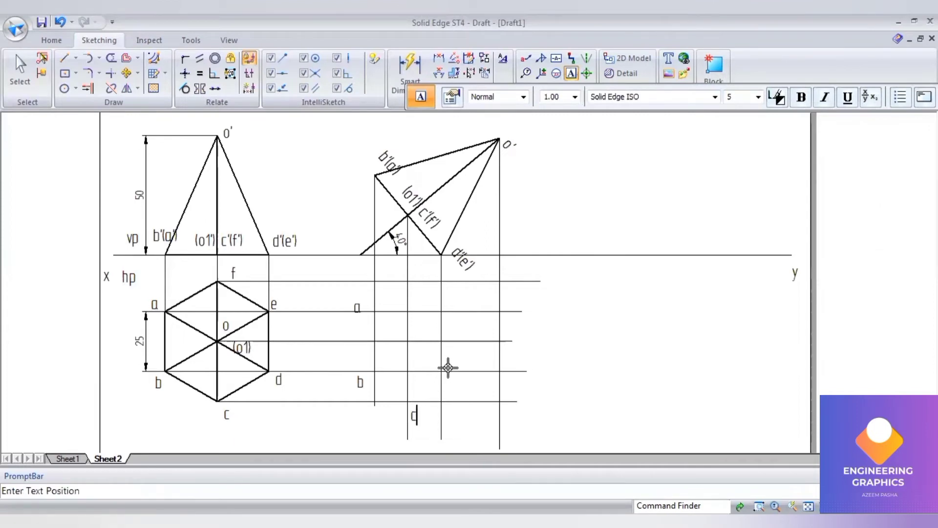
- Label the intersections for base corners d, e and f, the base centre o1 and the apex o in the second top view
left_click(445, 291)
type("e")
left_click(409, 257)
type("f")
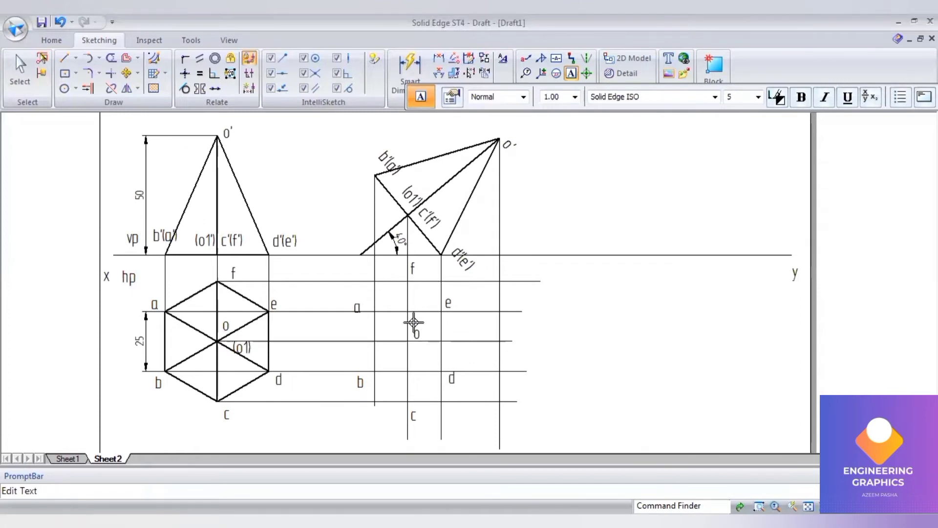
left_click(414, 323)
type("o1")
type("o")
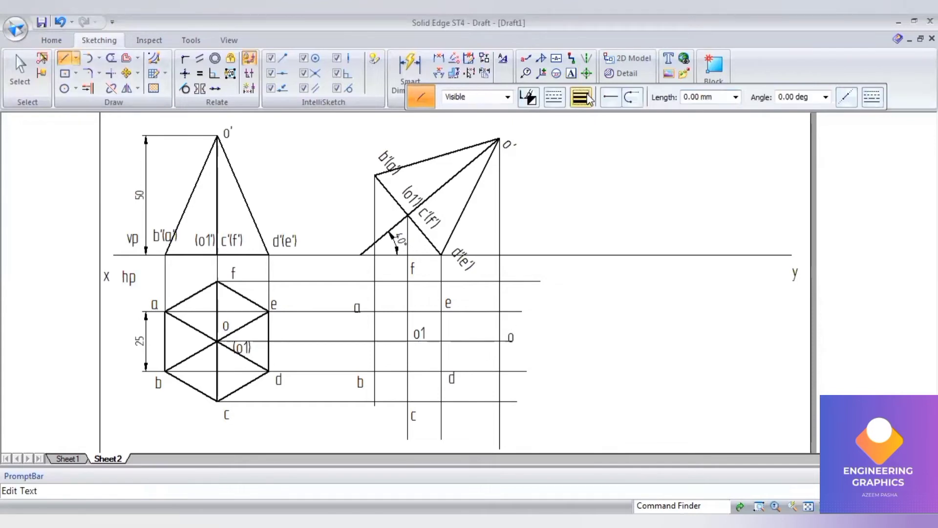
- Draw the visible base edges a-b and b-c of the second top view with a thicker line width
left_click(589, 99)
left_click(583, 151)
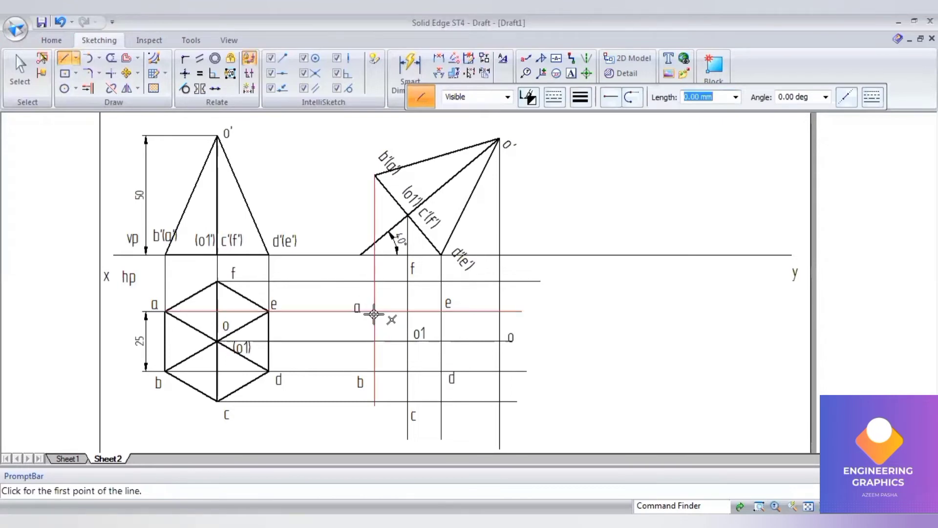
left_click(374, 372)
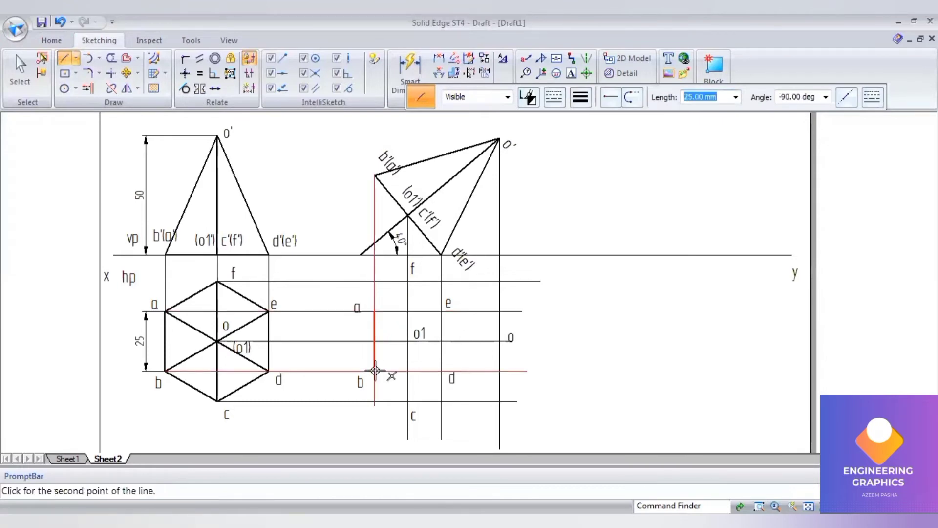
left_click(409, 401)
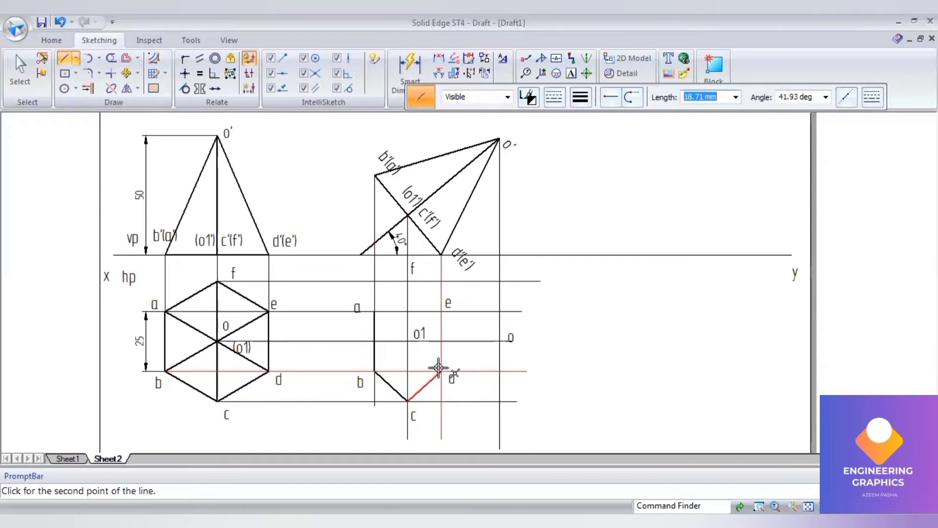
left_click(440, 370)
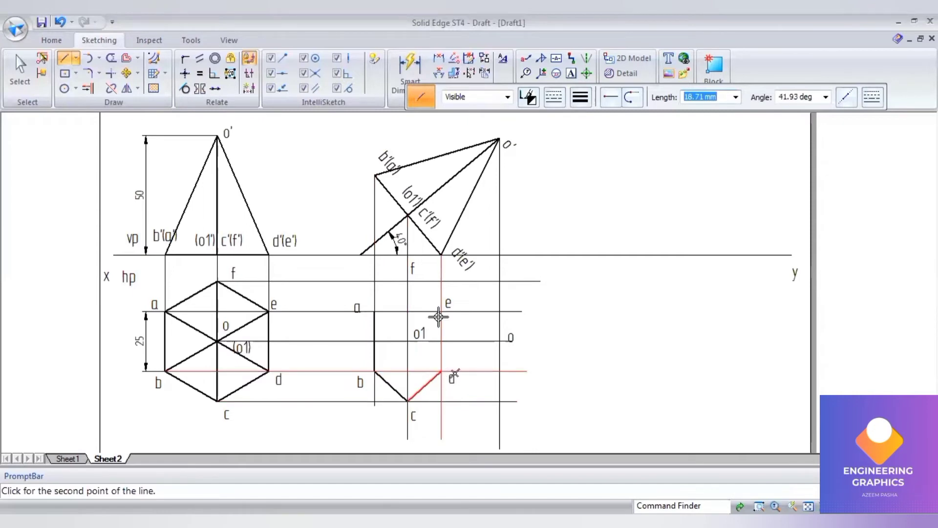
left_click(413, 300)
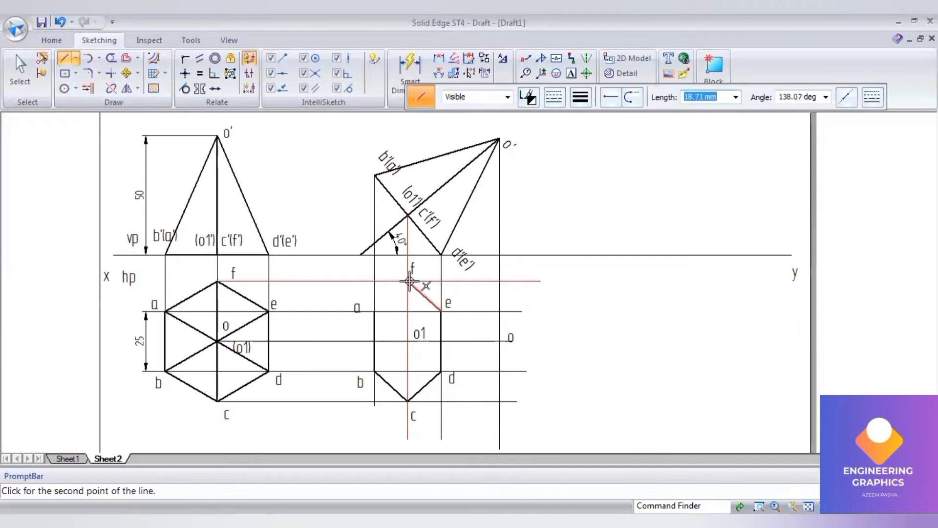
left_click(409, 281)
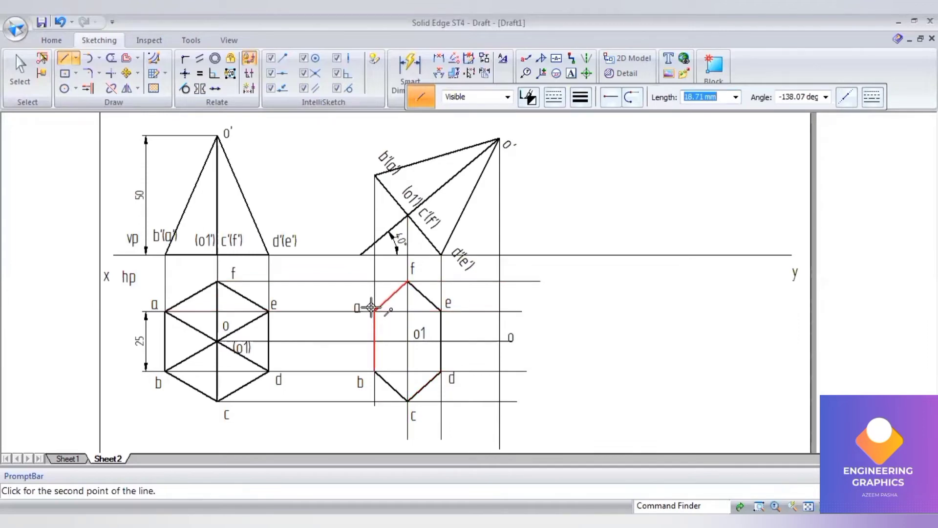
left_click(373, 310)
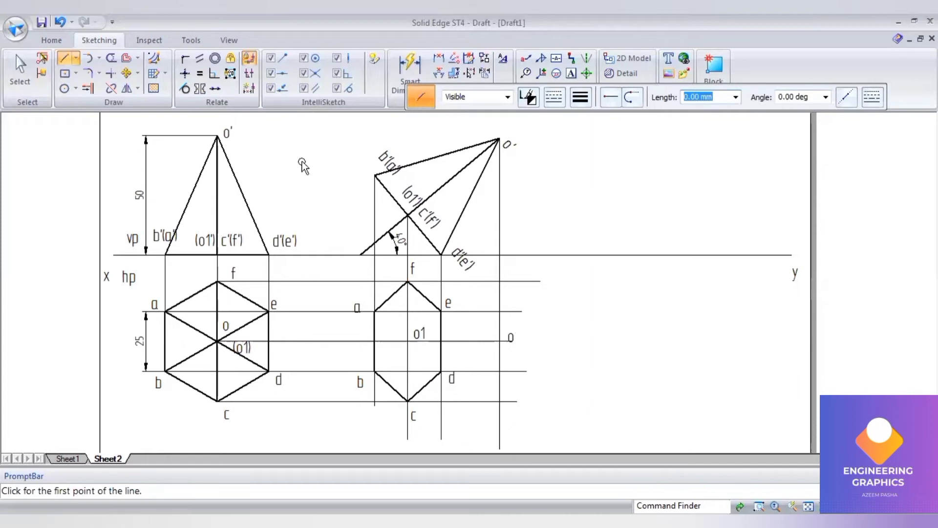
key("ctrl+z")
key("ctrl+z")
key("ctrl+z")
key("ctrl+z")
- Draw visible lines from c to the apex o, from o to f, and from f to a in the second top view
left_click(65, 61)
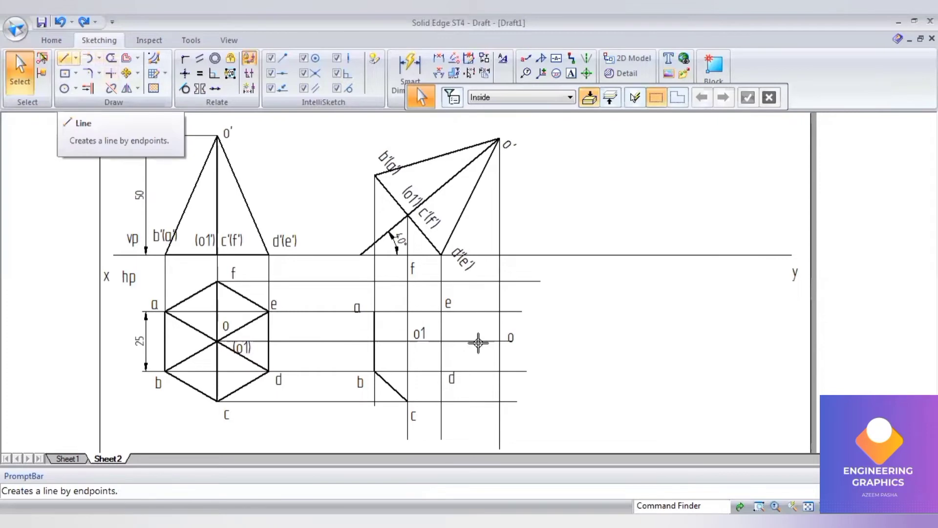
left_click(407, 400)
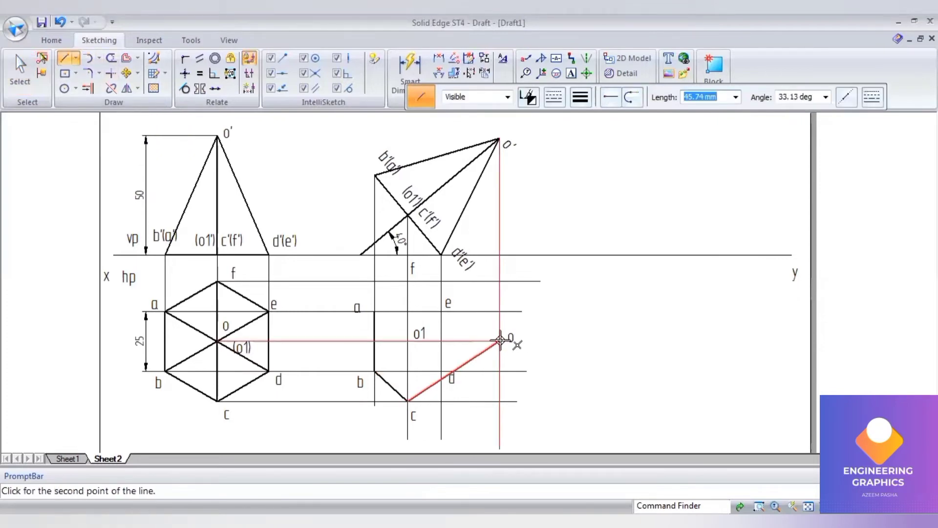
left_click(499, 340)
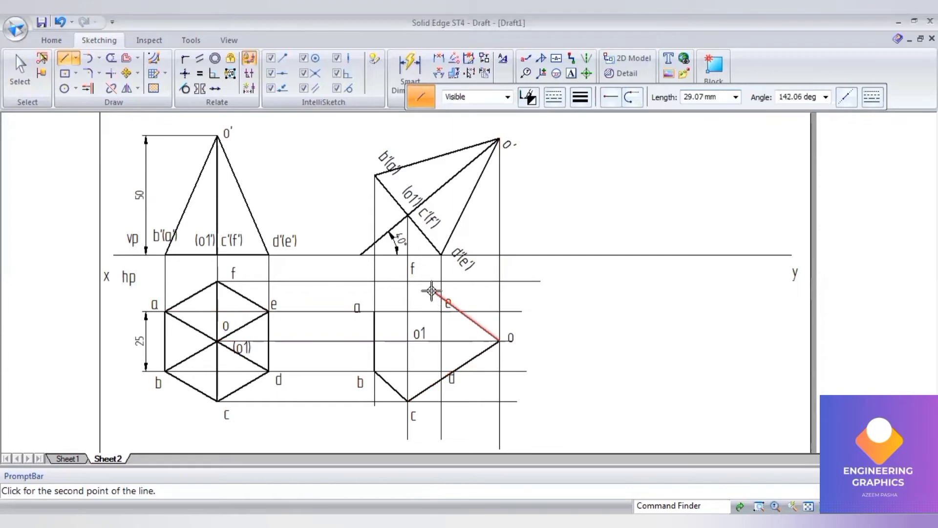
left_click(408, 280)
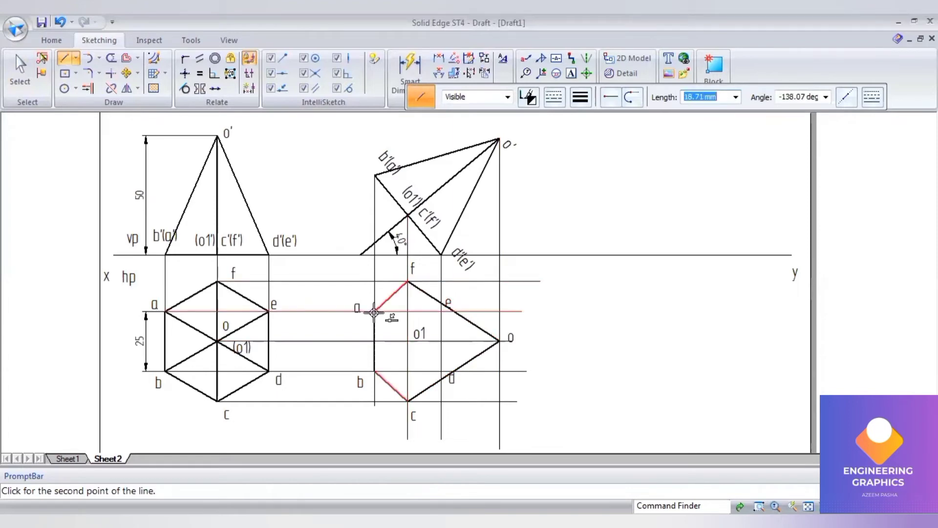
left_click(375, 312)
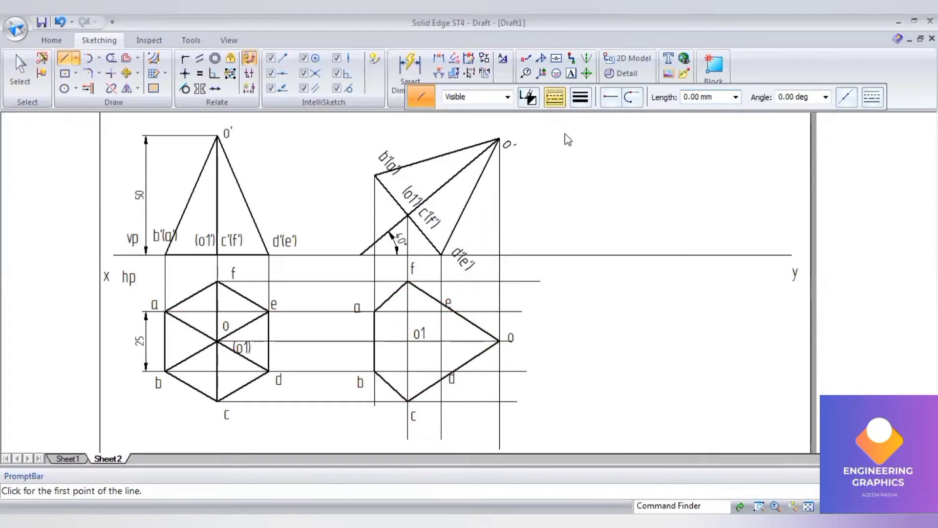
- Draw the hidden base edges f-e, e-d and d-c of the second top view with a dashed line type
left_click(555, 97)
left_click(587, 125)
left_click(375, 311)
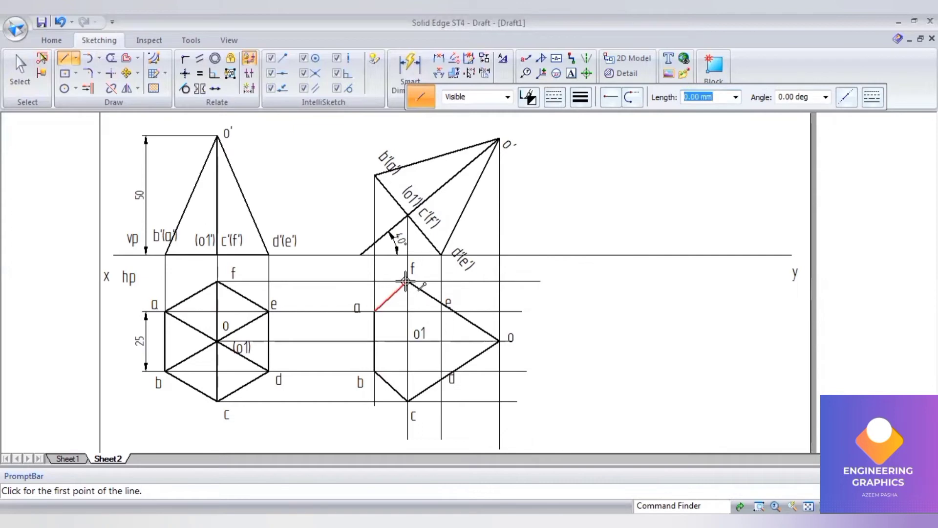
left_click(405, 281)
scroll(430, 305, "up", 2)
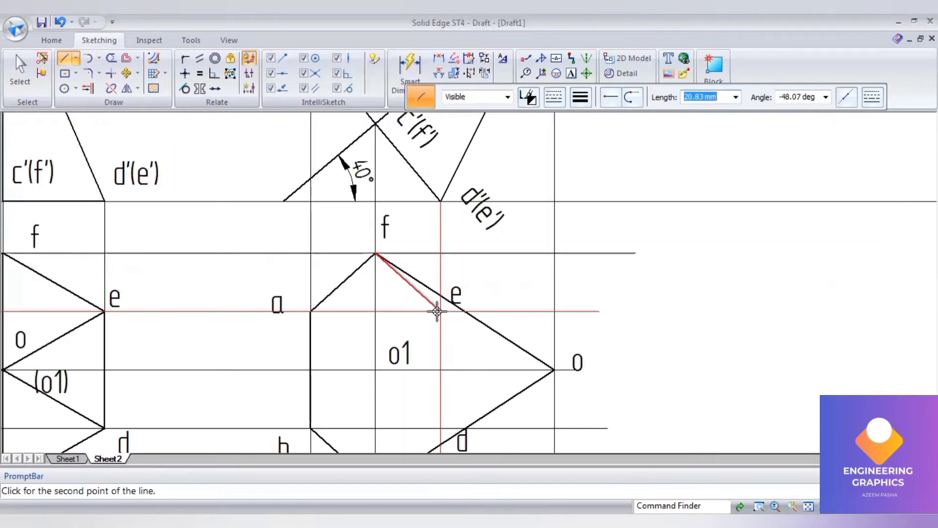
left_click(440, 310)
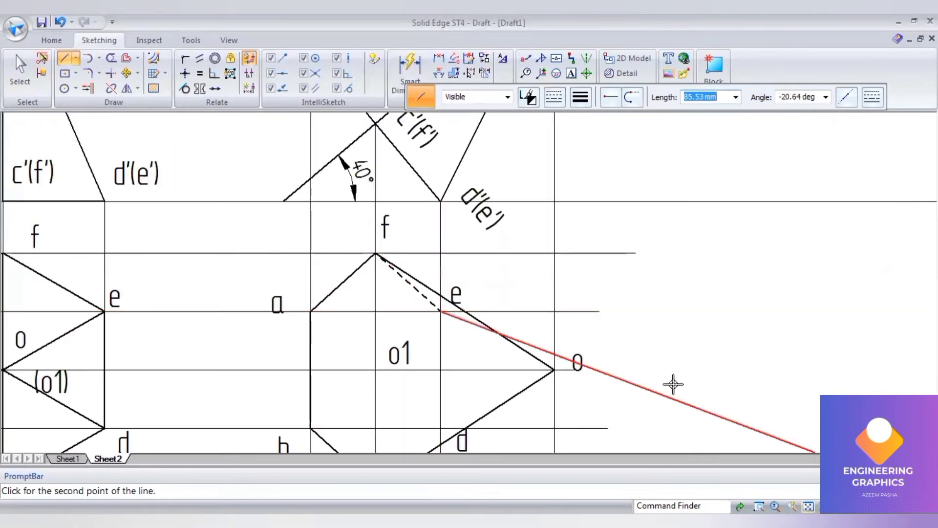
scroll(529, 405, "down", 1)
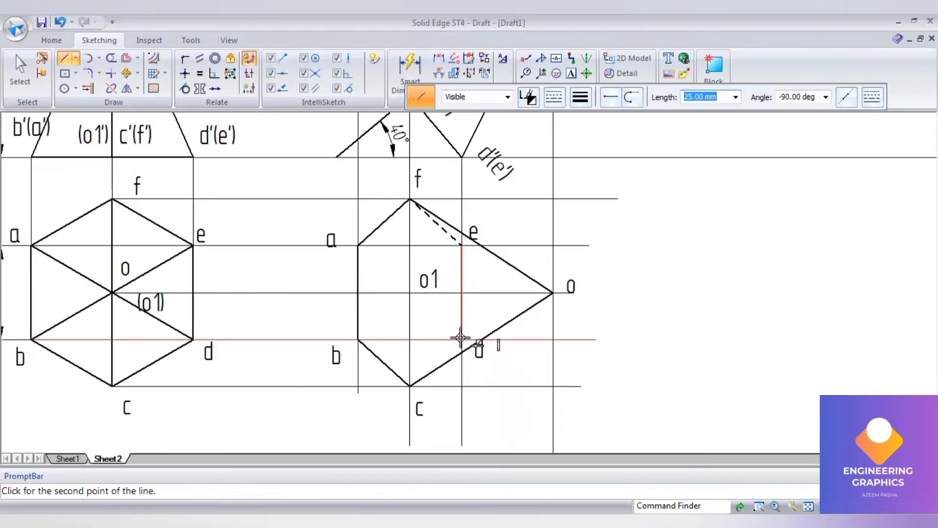
left_click(461, 338)
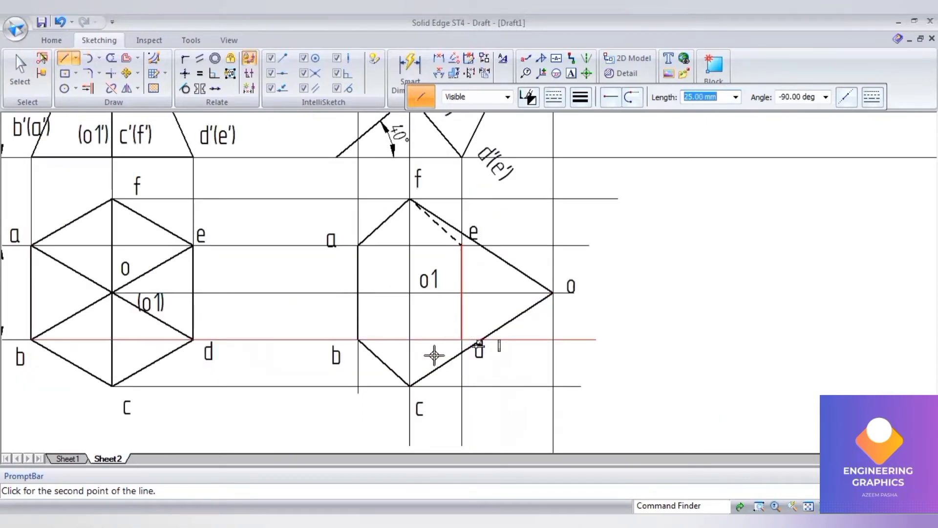
left_click(409, 385)
- Draw the hidden slant edges from e and d to the apex o as dashed lines
scroll(549, 283, "down", 2)
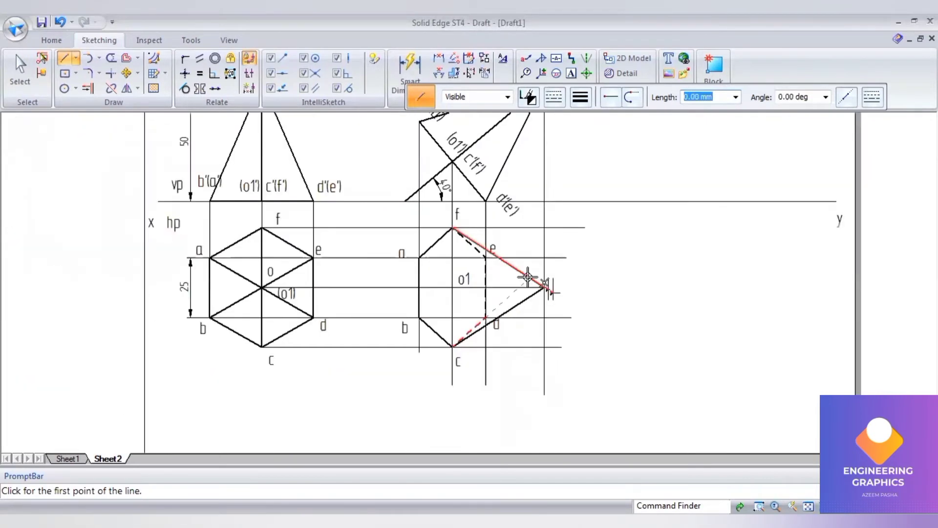
scroll(569, 231, "up", 1)
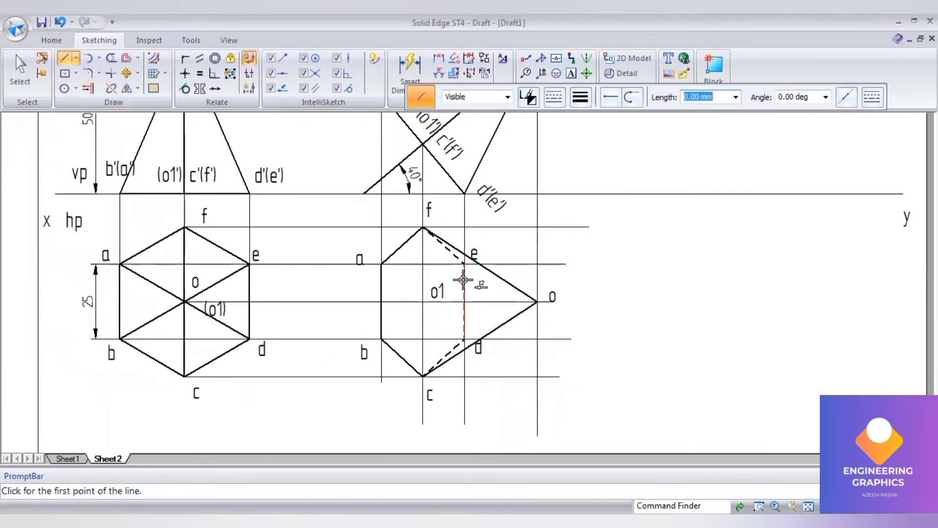
left_click(463, 263)
left_click(538, 302)
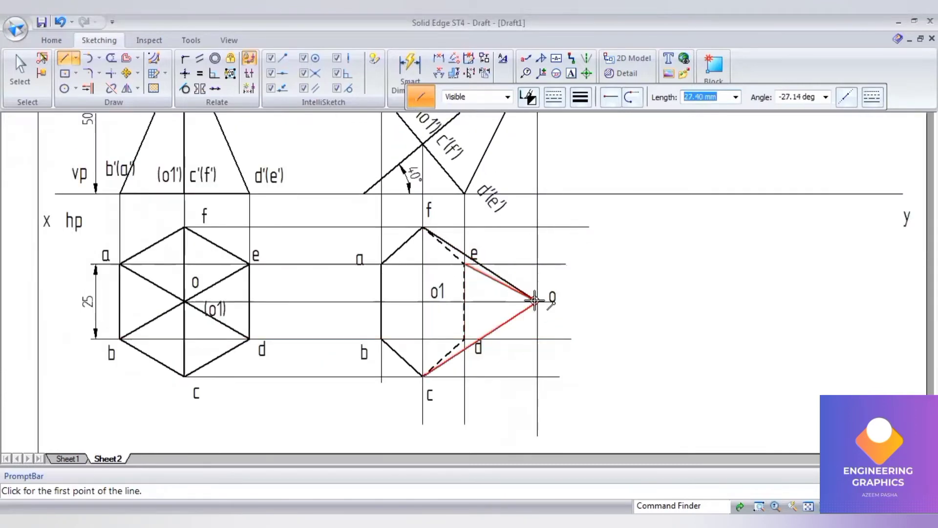
left_click(464, 338)
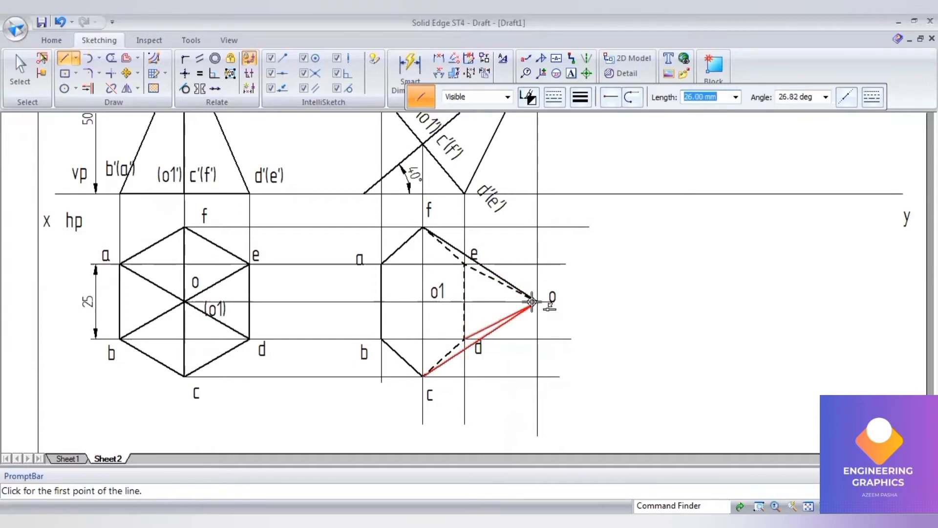
left_click(536, 302)
- Draw the visible slant edge from a to the apex o with a continuous line type
left_click(553, 96)
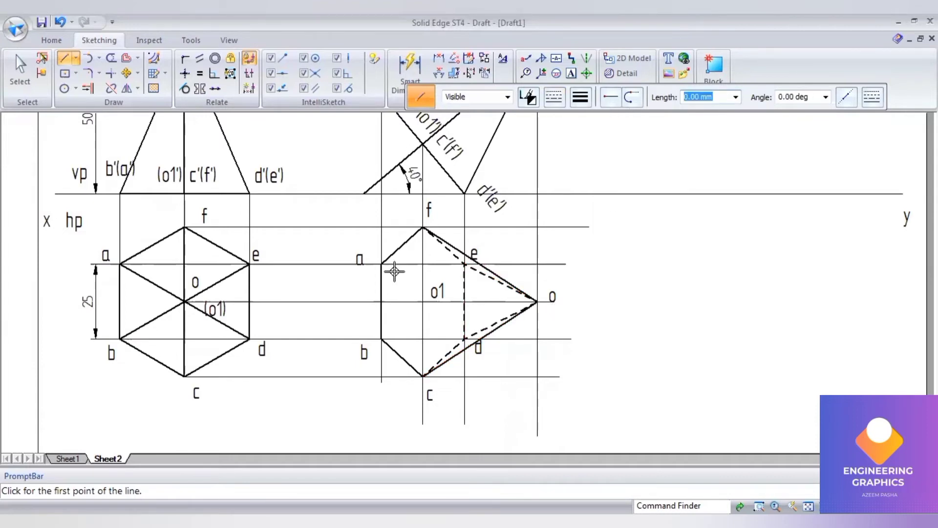
left_click(381, 265)
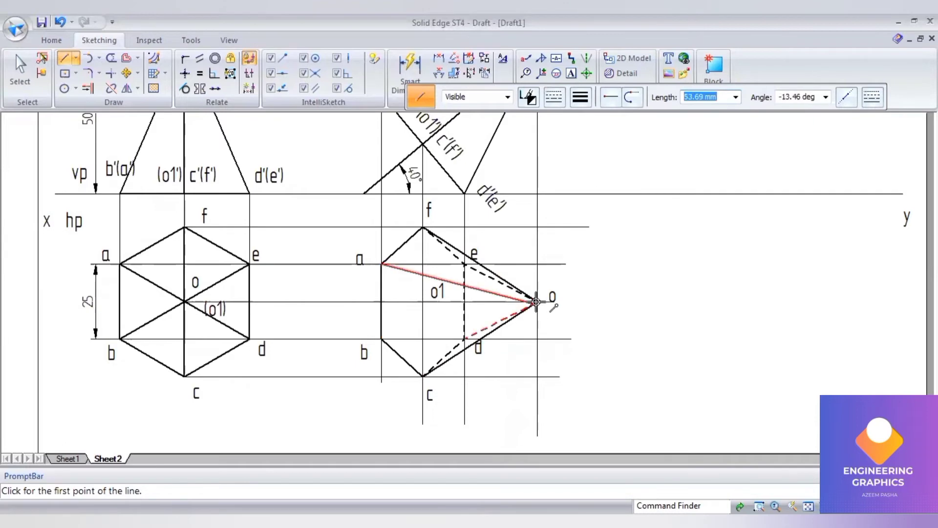
left_click(537, 302)
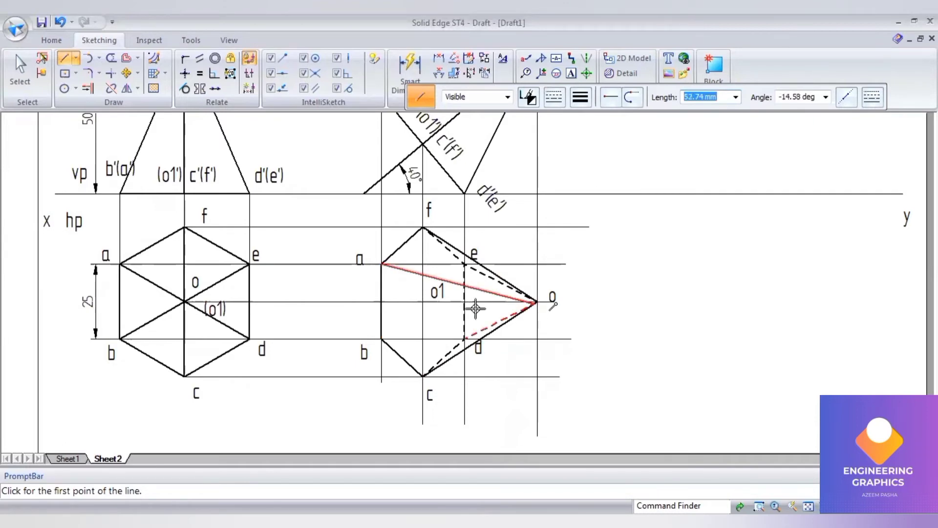
- Draw the visible slant edge from b to the apex o in the second top view
left_click(382, 339)
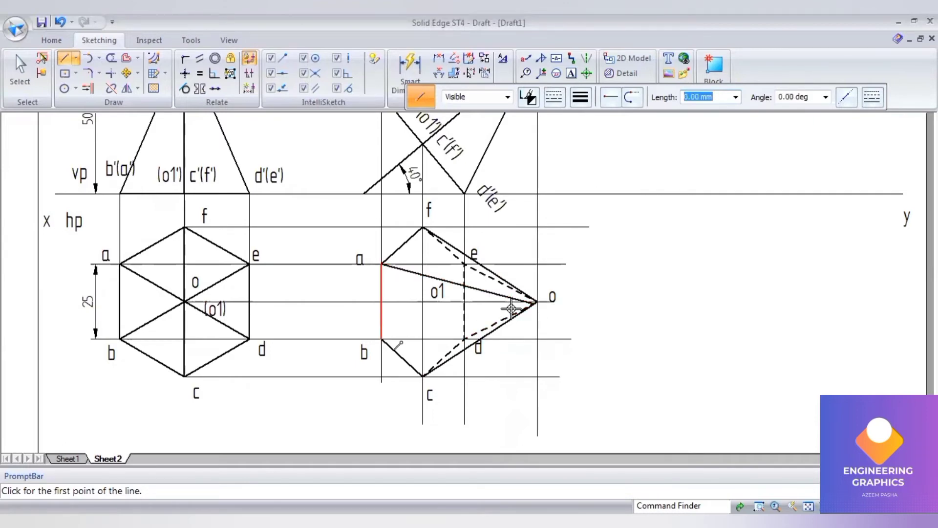
left_click(538, 302)
scroll(538, 301, "down", 2)
scroll(540, 301, "up", 6)
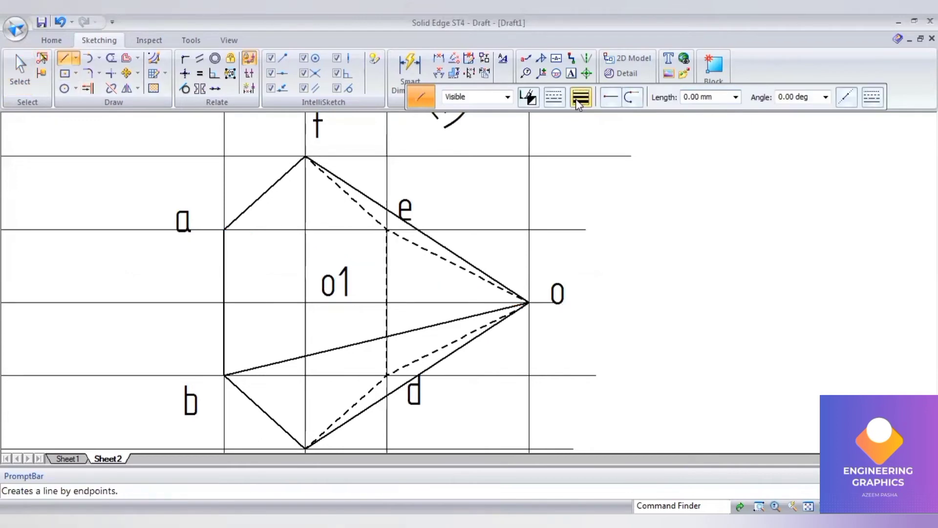
- Choose a thick line width and redraw the visible slant edge from a to the apex o
left_click(581, 97)
left_click(590, 150)
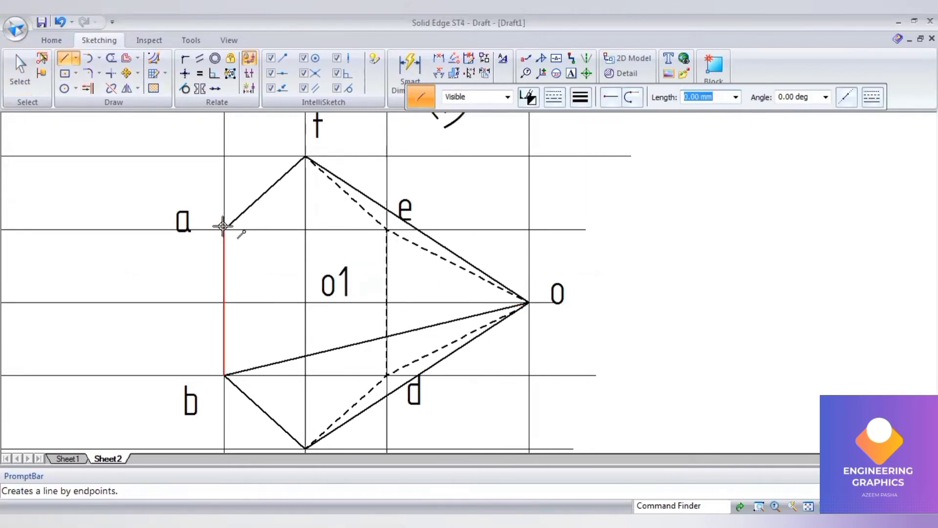
left_click(222, 226)
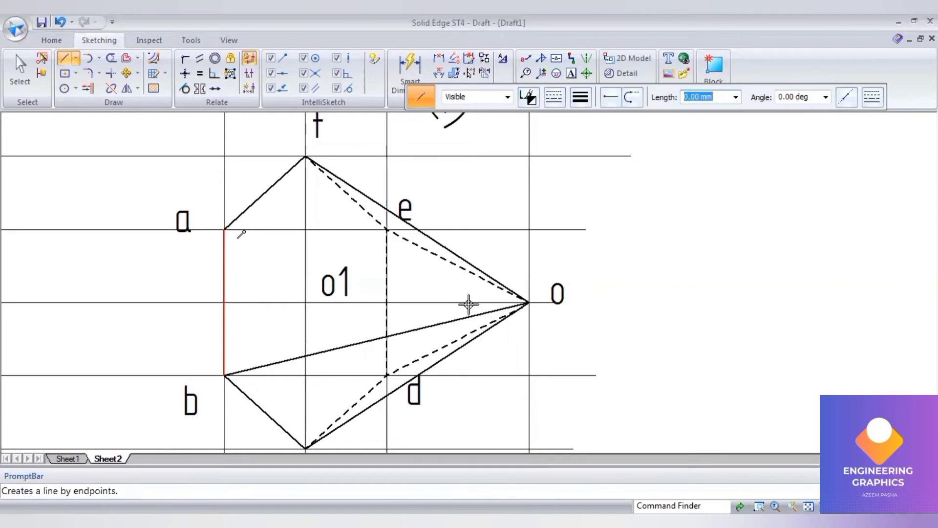
left_click(531, 300)
scroll(530, 300, "down", 3)
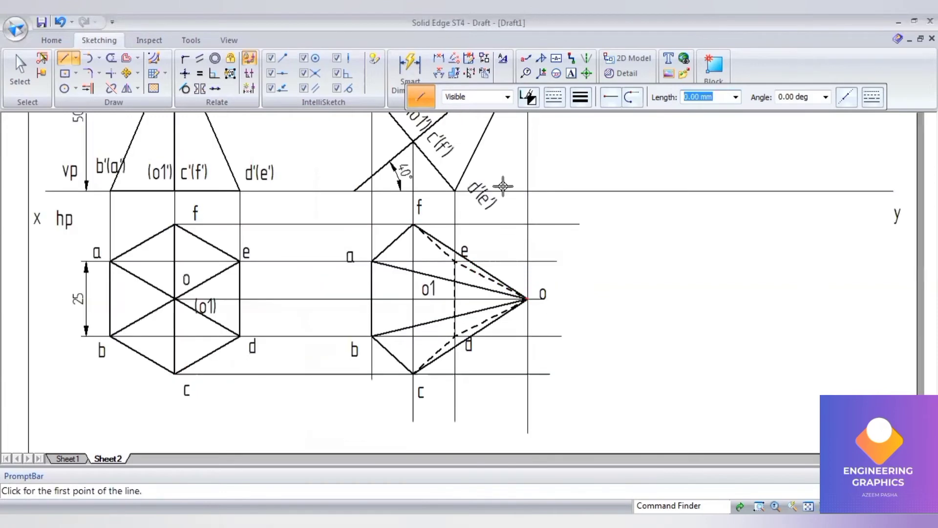
- Draw the axis of the second top view from o1 to the apex o with a chain line type
left_click(553, 96)
left_click(567, 146)
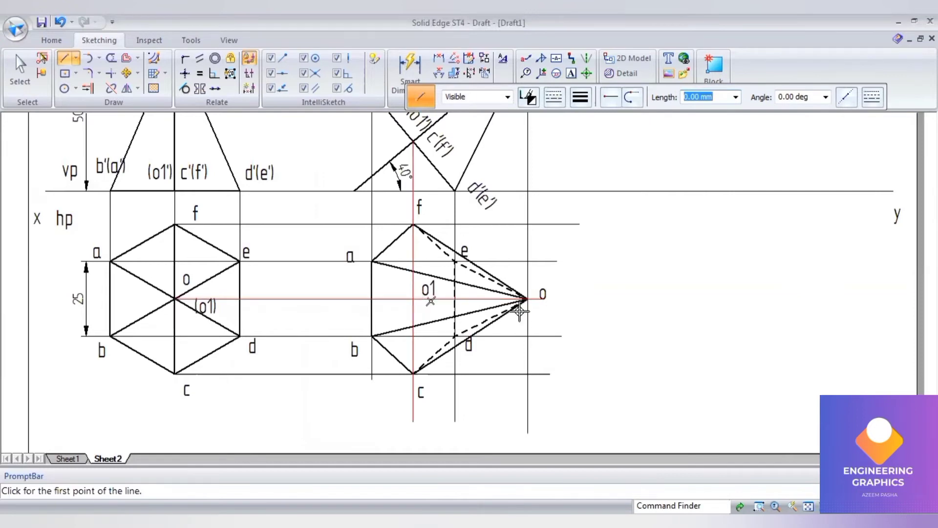
left_click(527, 298)
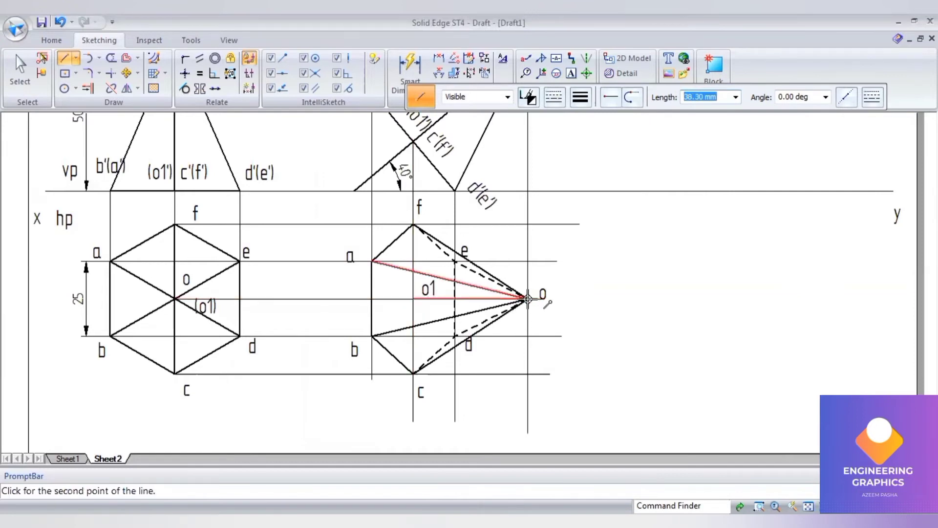
right_click(599, 334)
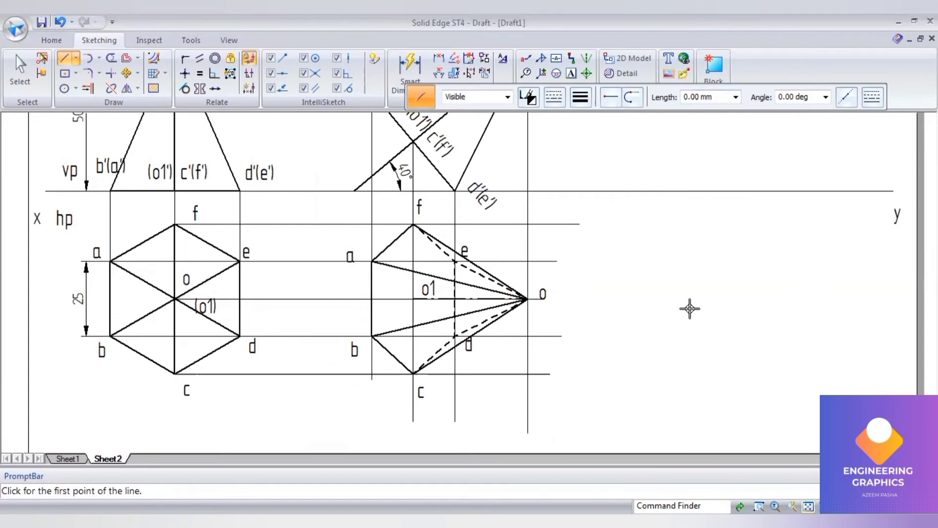
scroll(526, 404, "down", 3)
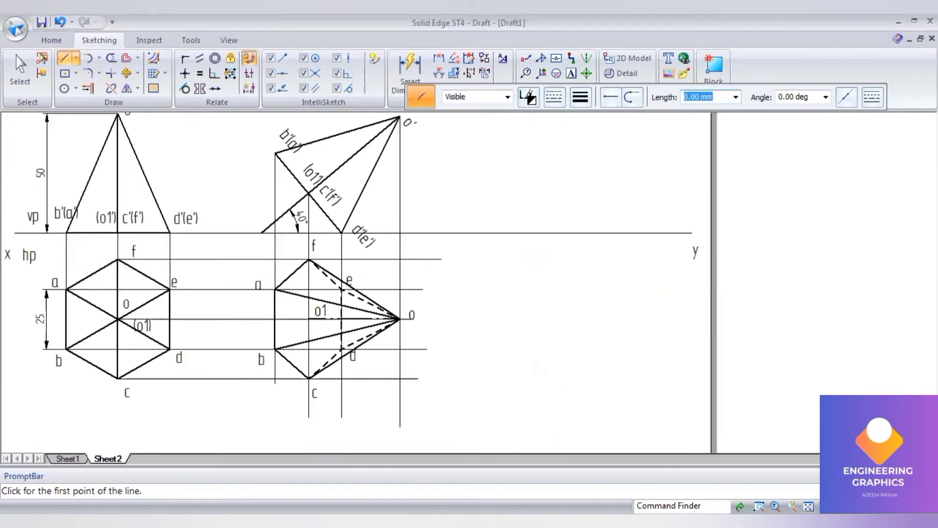
- Move the label d'(e') in the inclined front view up, clear of the second top view
key("alt+Tab")
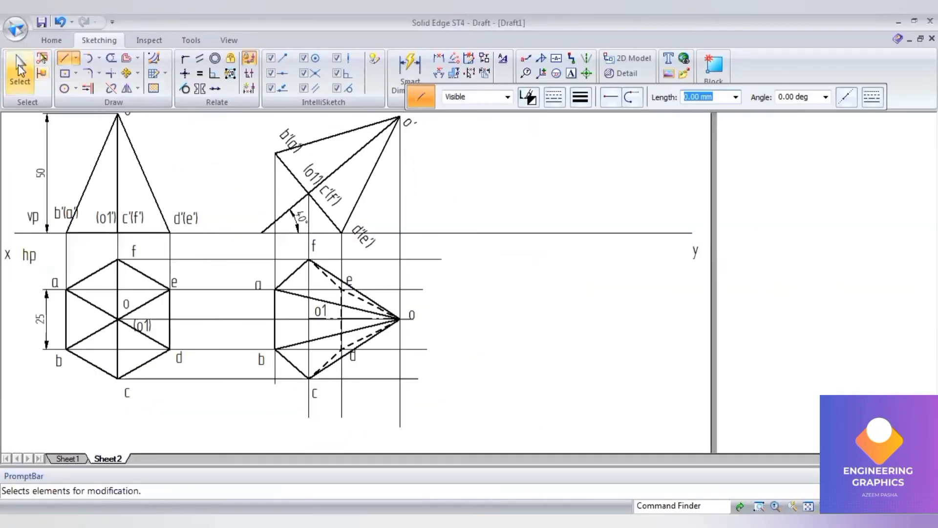
key("Escape")
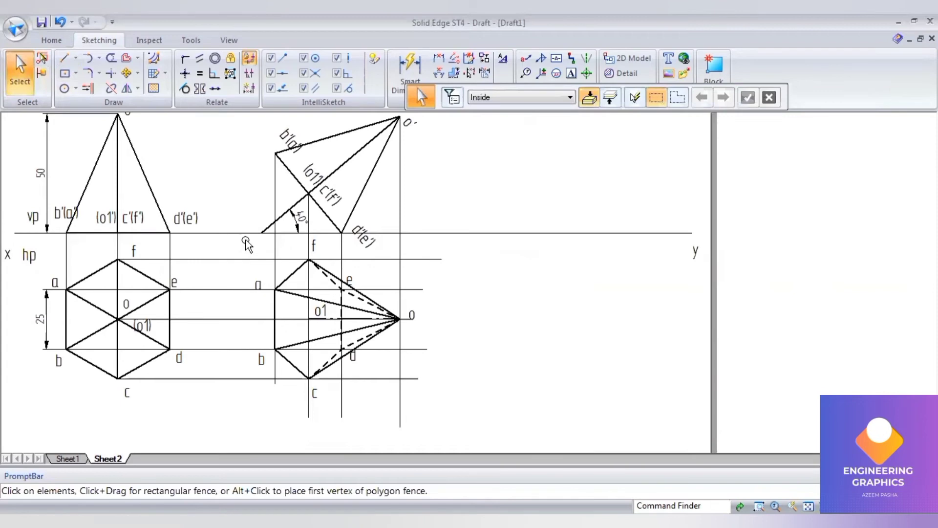
left_click_drag(240, 239, 436, 401)
left_click(363, 237)
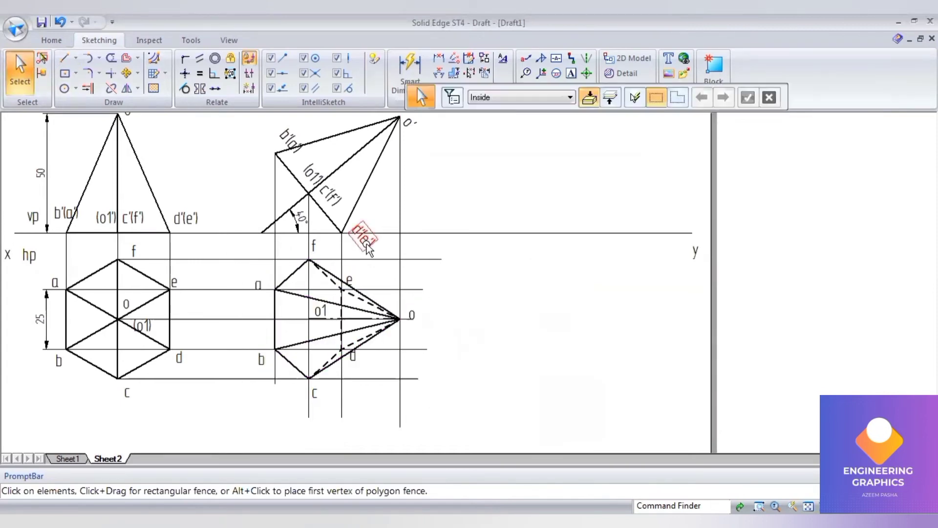
left_click_drag(361, 221, 360, 198)
- Copy the whole second top view with its point labels to the free area on its right, below the xy line
left_click_drag(223, 220, 439, 420)
left_click(126, 73)
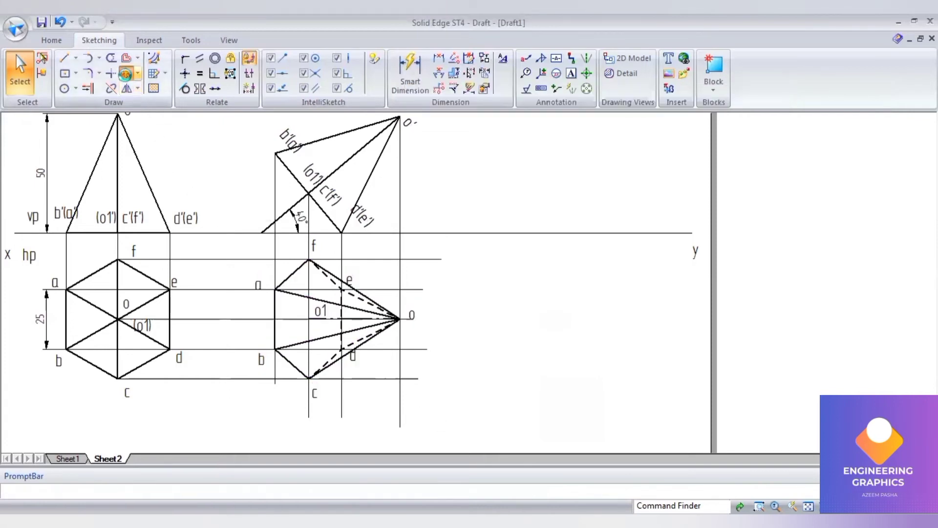
left_click(342, 289)
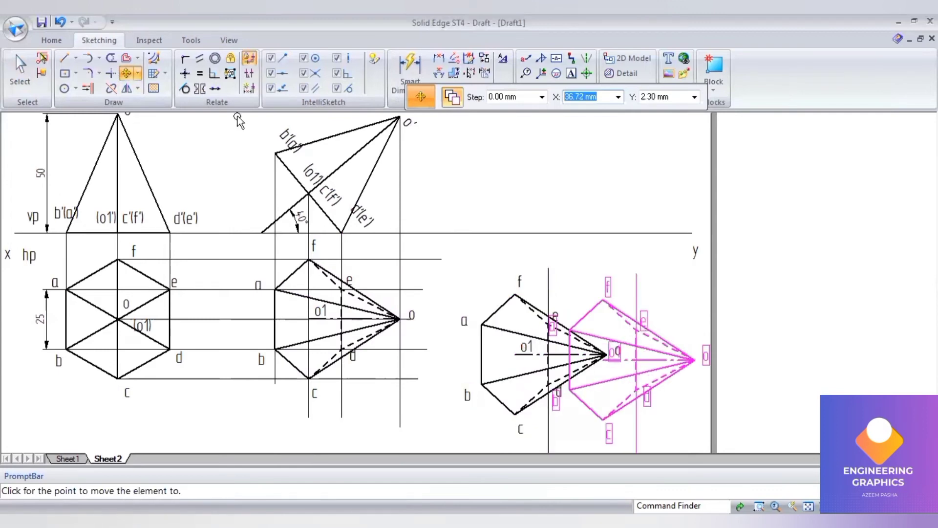
key("Escape")
- Rotate the copied top view 90° counterclockwise about point e so that edge e-d lies parallel to the xy line
left_click(138, 73)
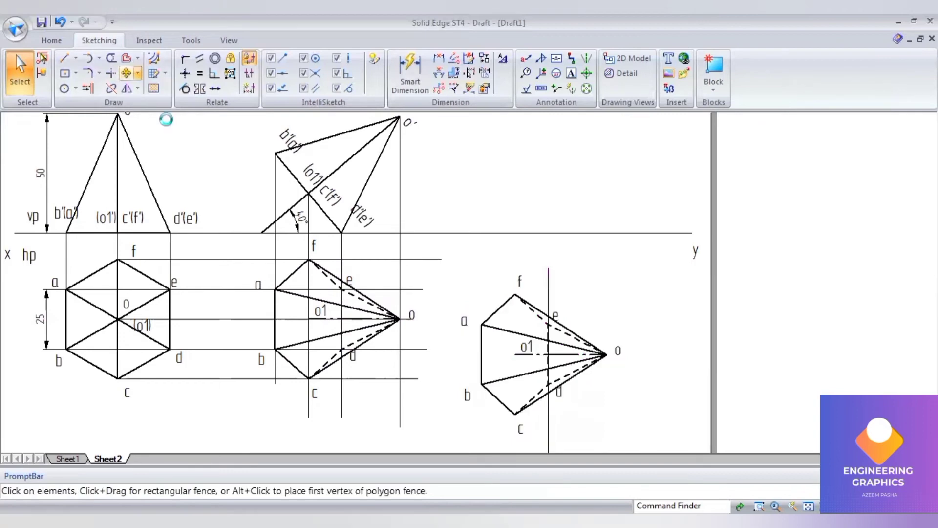
left_click(195, 119)
left_click(547, 325)
left_click(548, 385)
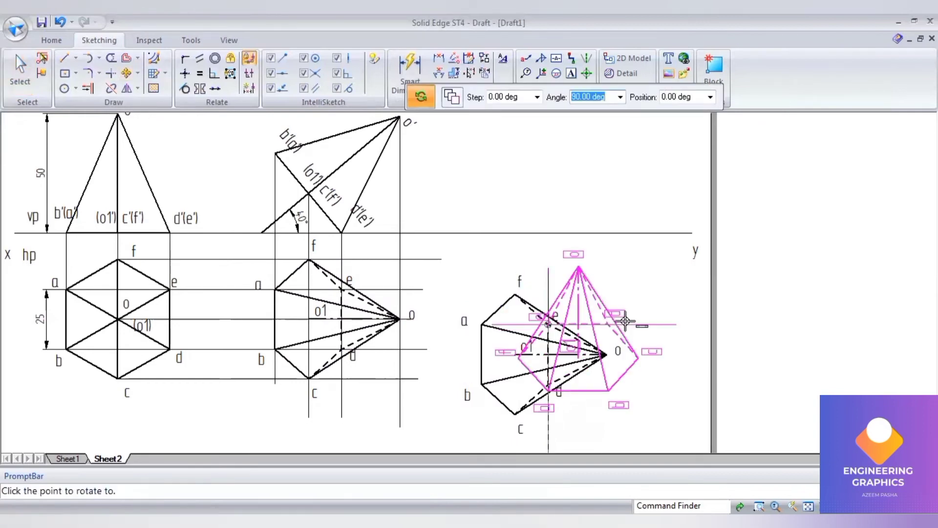
left_click(660, 324)
key("Escape")
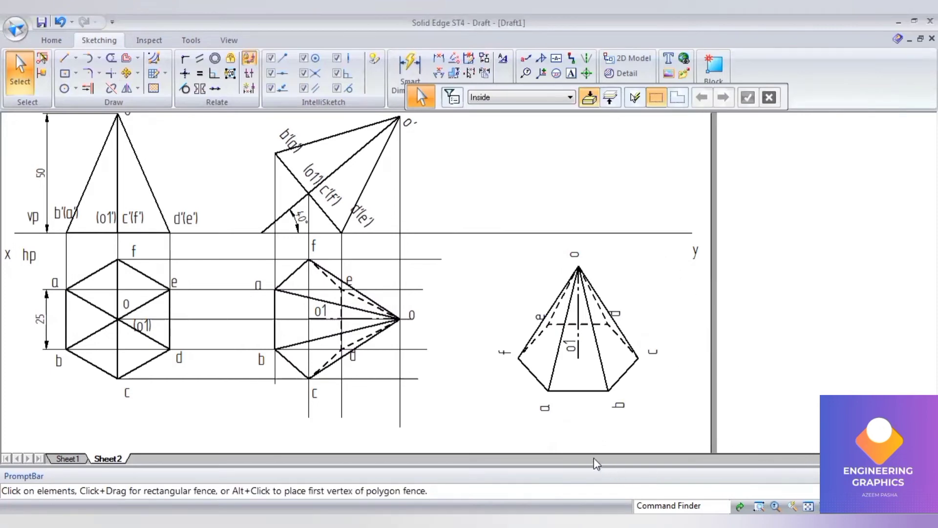
- Add the note "ed edge parallel to VP" below the rotated top view
left_click(569, 74)
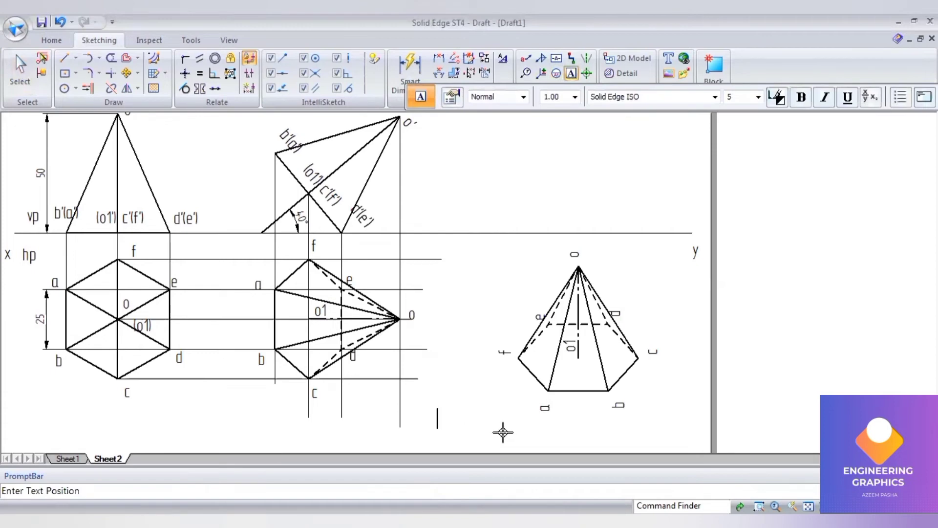
left_click(503, 431)
type("ed")
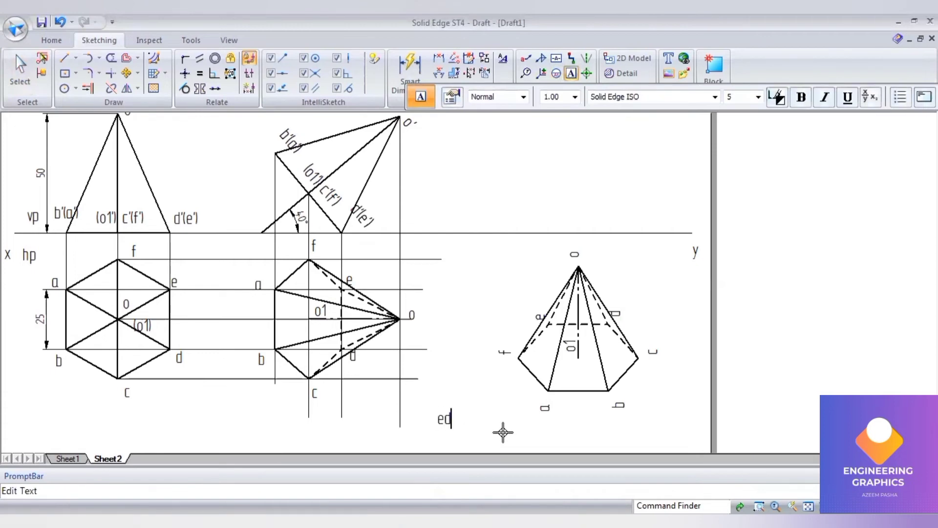
type(" edge porallel to VP")
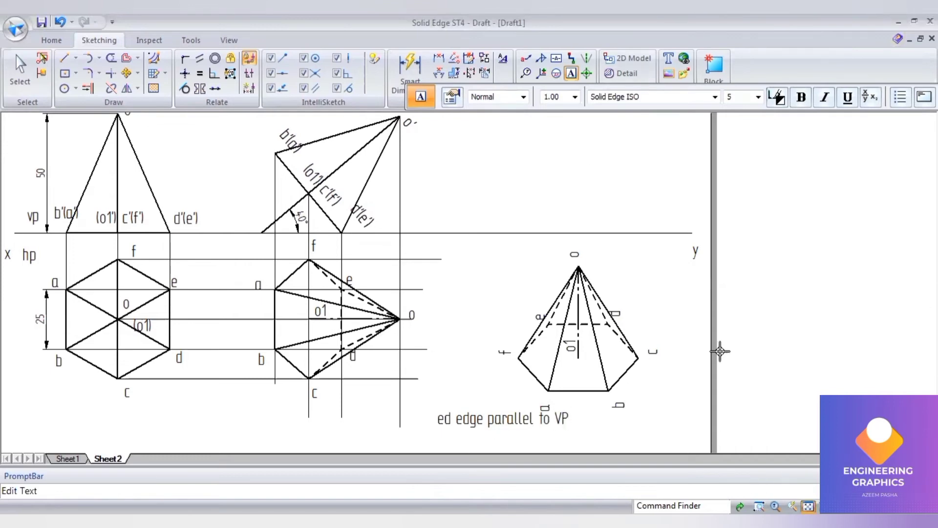
- Draw thin vertical projectors from f and a of the rotated top view, up to the heights of c'(f') and b'(a')
scroll(722, 349, "down", 2)
left_click(63, 58)
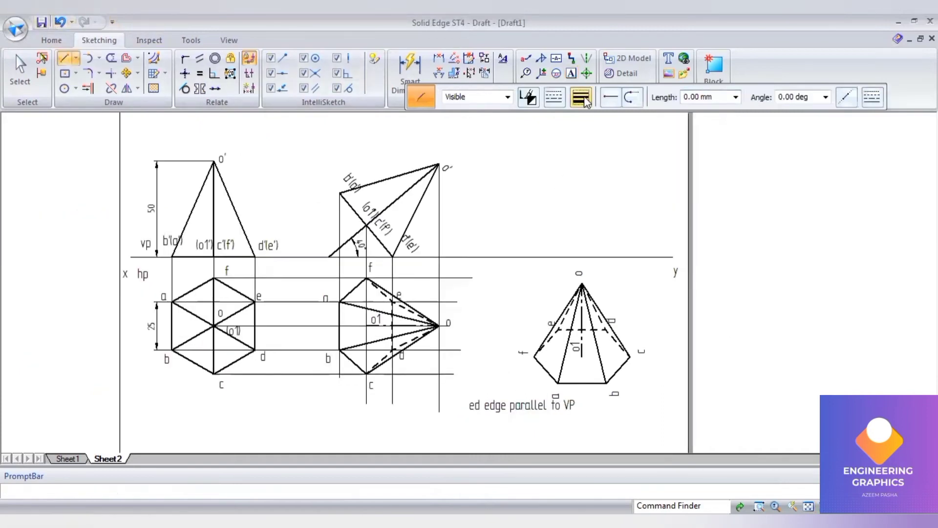
left_click(580, 97)
left_click(590, 115)
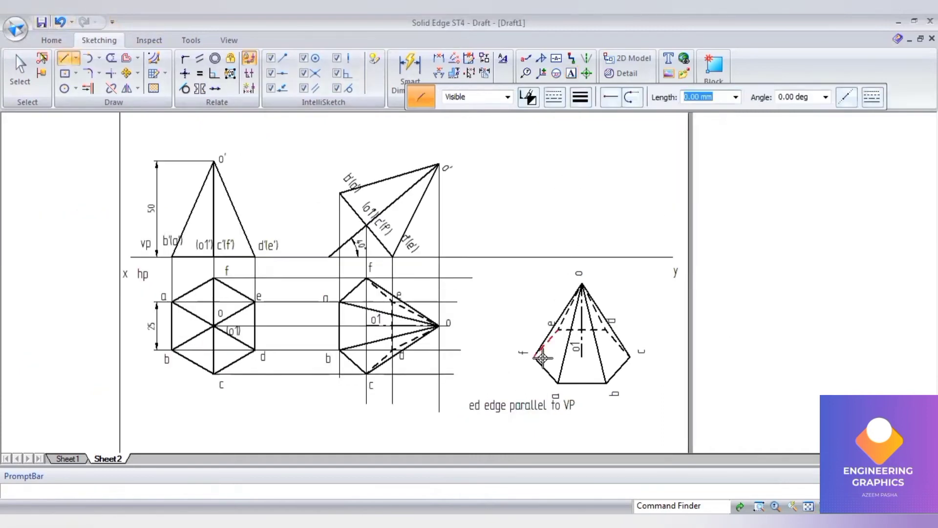
left_click(534, 356)
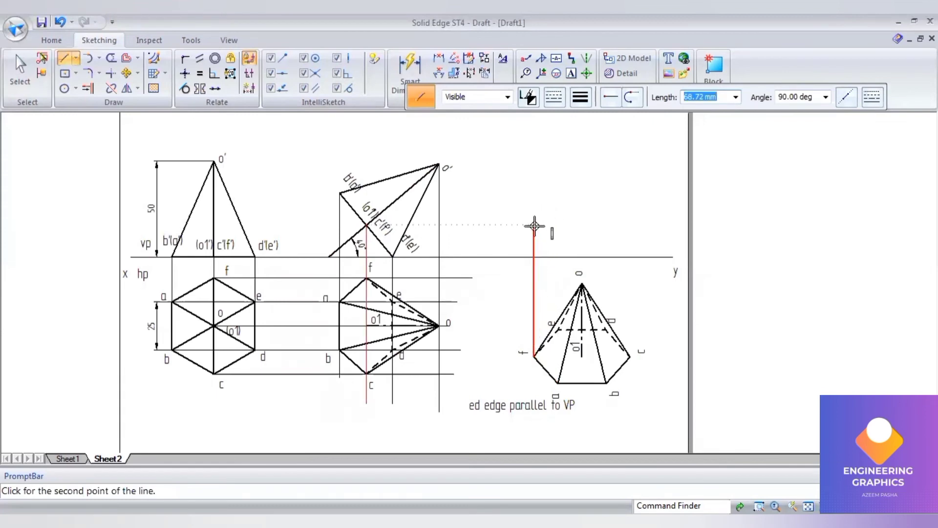
left_click(534, 225)
left_click(556, 382)
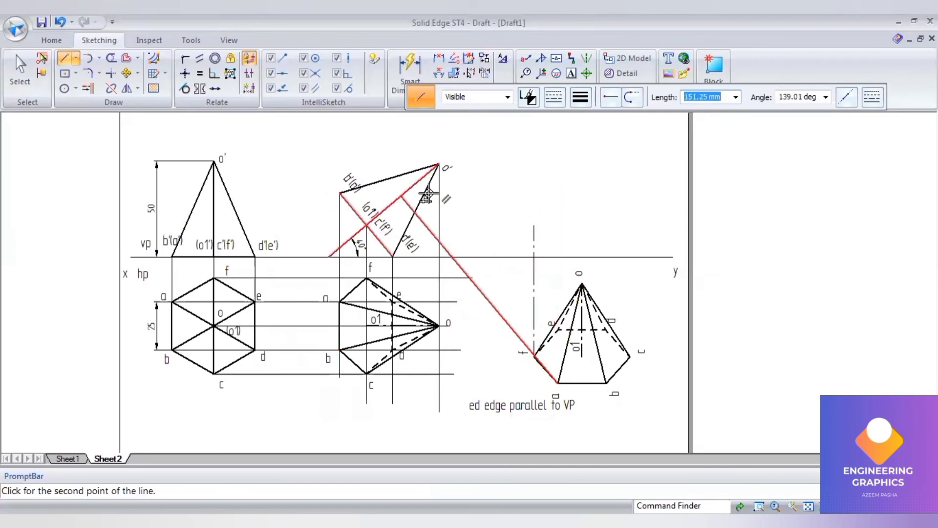
left_click(560, 191)
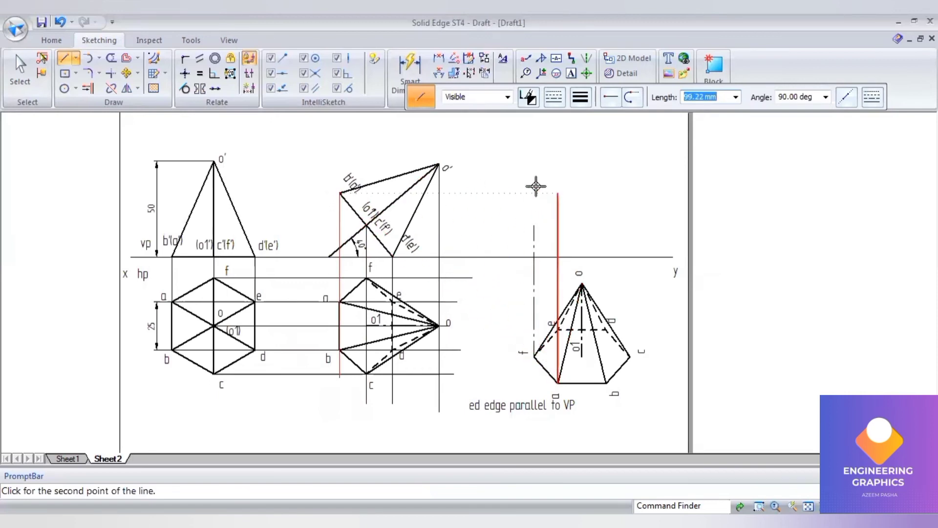
- Change the projectors from f and a to a continuous line type and use it for new lines
left_click(34, 71)
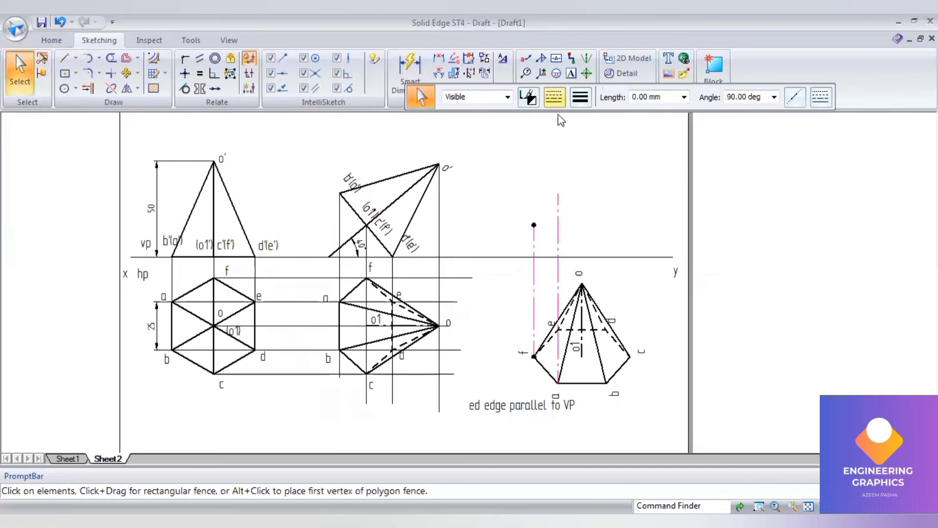
left_click(64, 57)
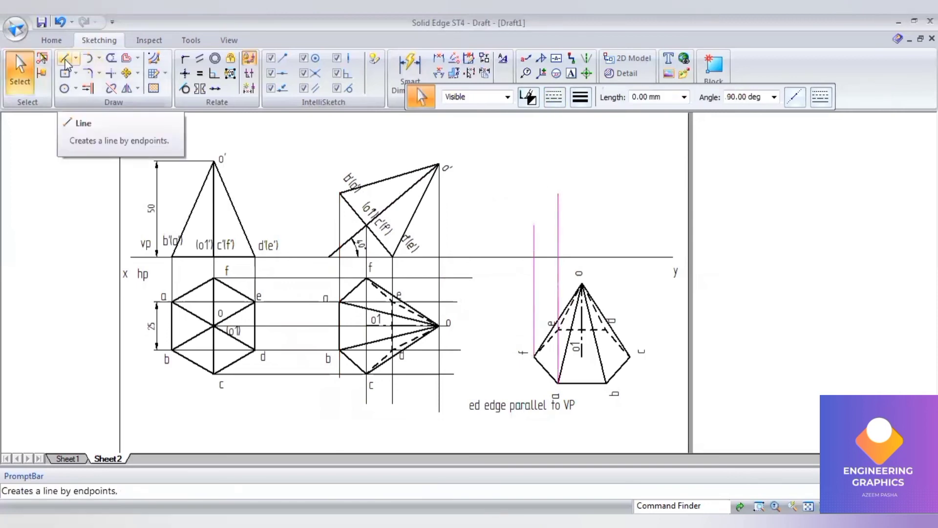
left_click(554, 97)
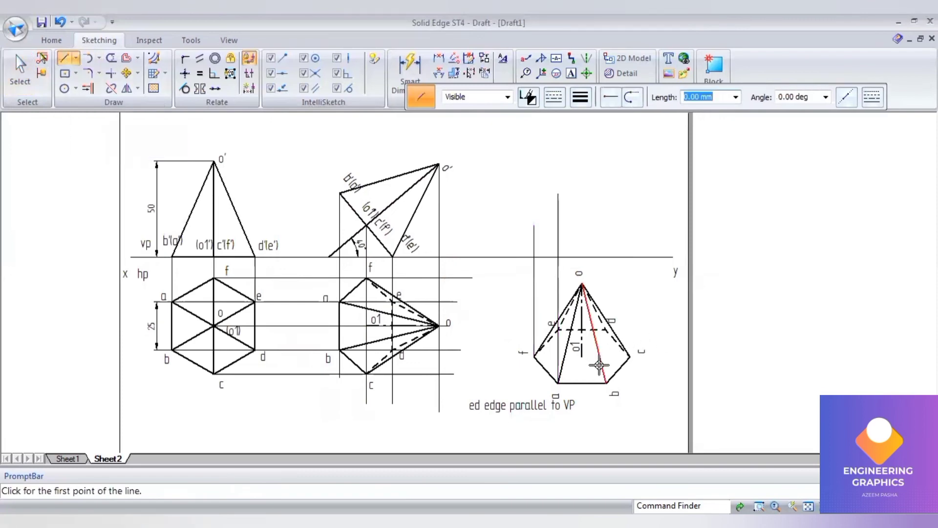
- Draw vertical projectors from b and c of the rotated top view, matching the heights of the a and f projectors
left_click(606, 382)
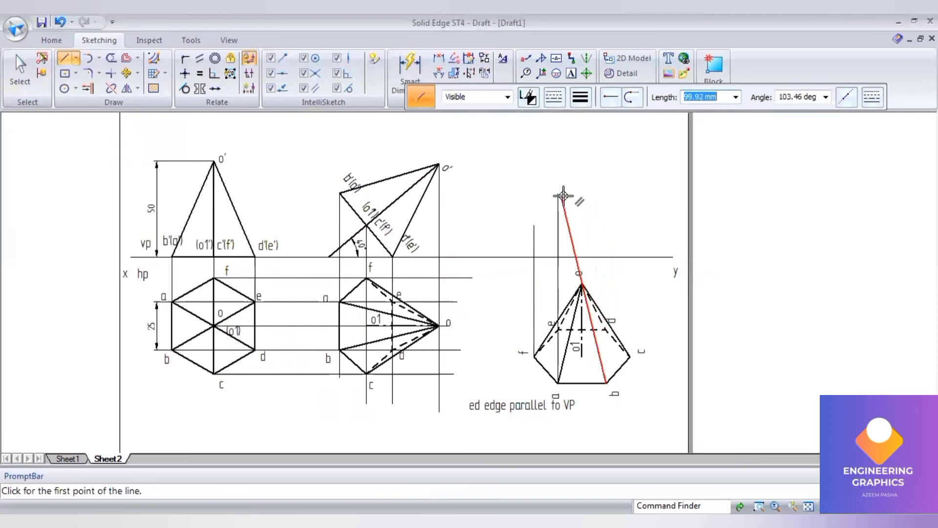
left_click(605, 194)
left_click(631, 357)
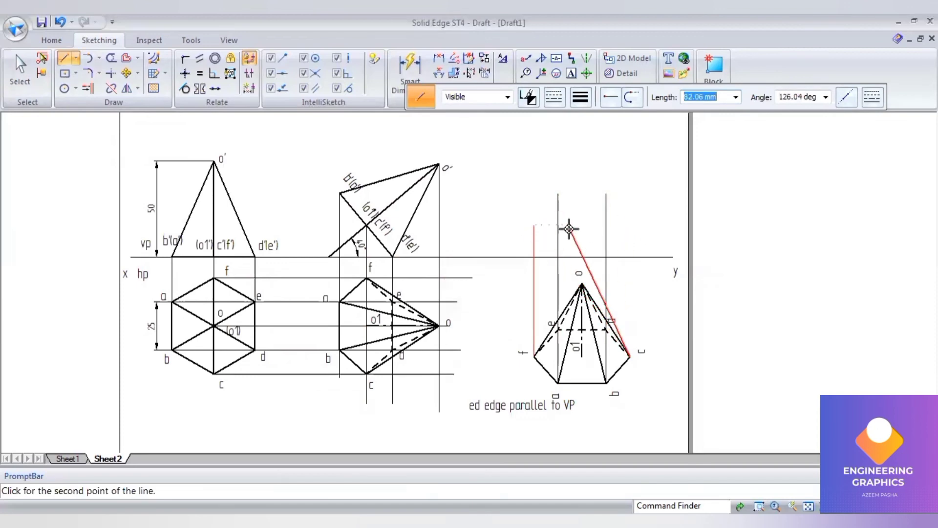
left_click(632, 224)
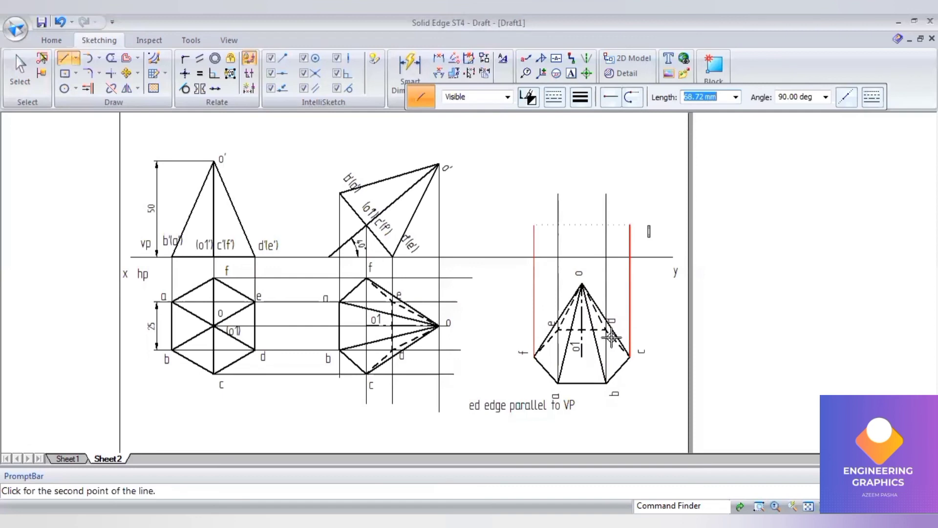
- Draw vertical projectors from d and e to the xy line, and one from o1 through the apex o to above the xy line
scroll(611, 342, "up", 1)
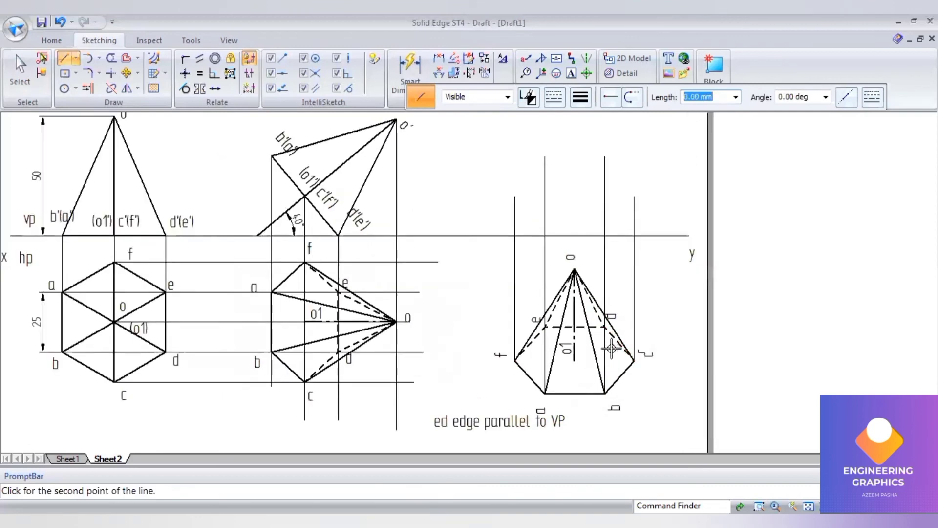
right_click(604, 325)
left_click(606, 318)
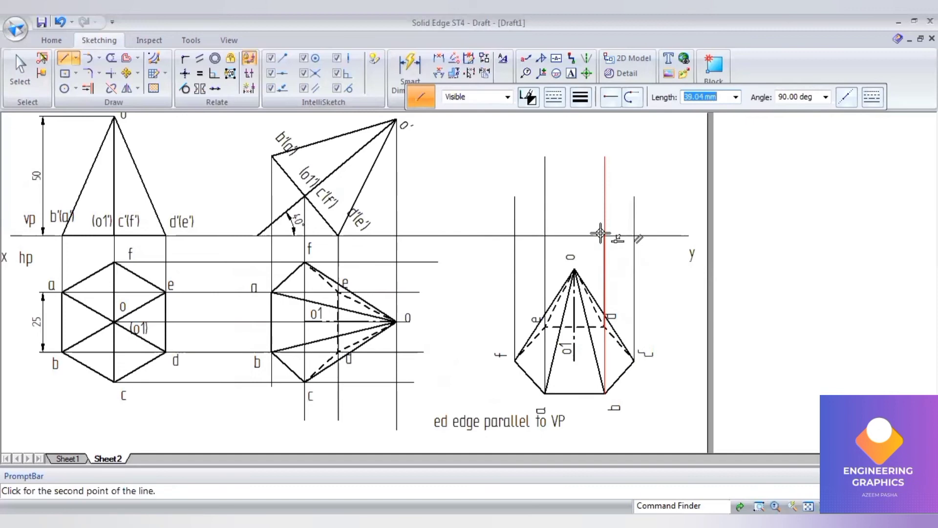
right_click(584, 268)
left_click(544, 326)
left_click(546, 235)
left_click(575, 356)
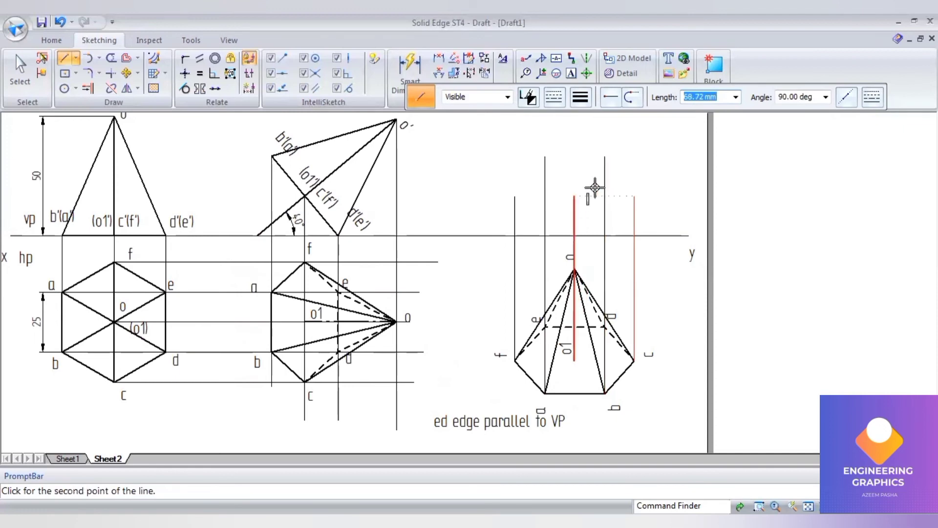
left_click(592, 192)
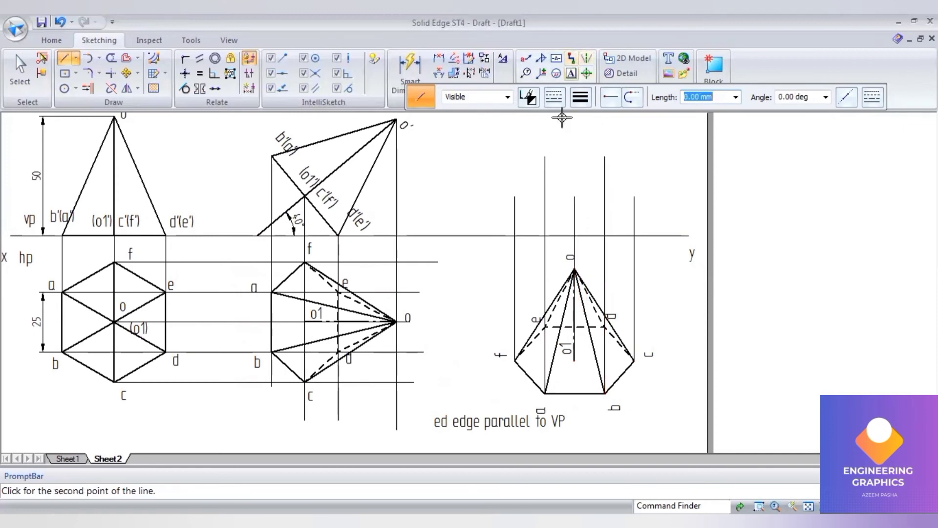
- Label the upper ends of the projectors from a and b in the final front view as a' and b'
left_click(571, 73)
left_click(549, 143)
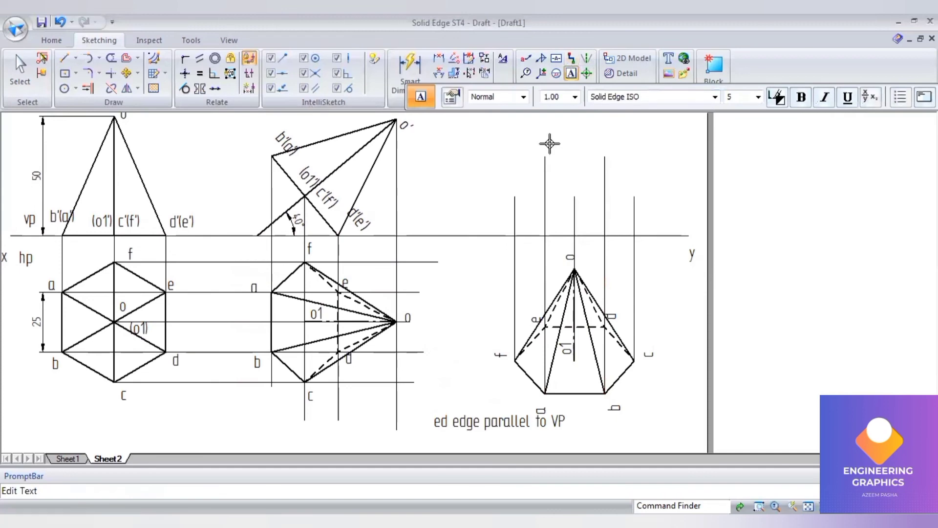
type("a'")
left_click(609, 145)
left_click(610, 146)
type("b'")
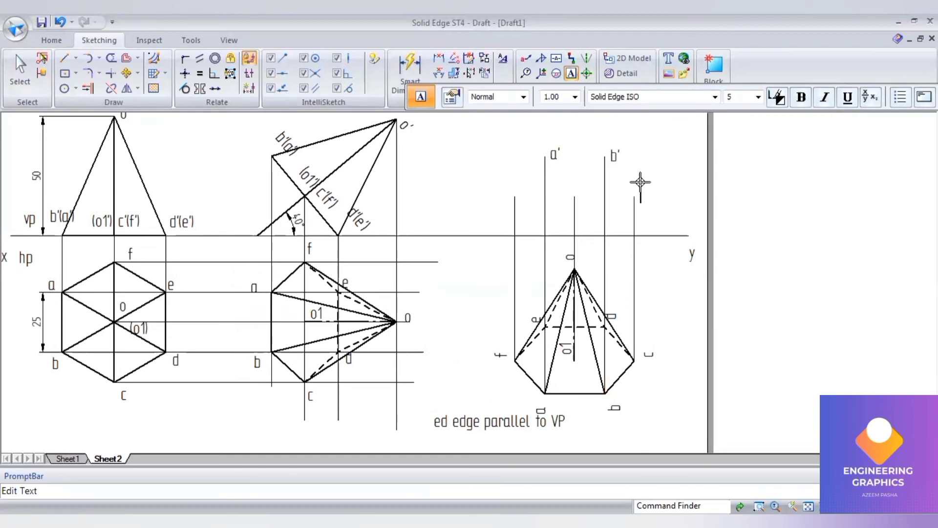
- Label the remaining front-view points c', d', e', f' and o1' beside their projectors
left_click(638, 182)
type("c'")
key("BackSpace")
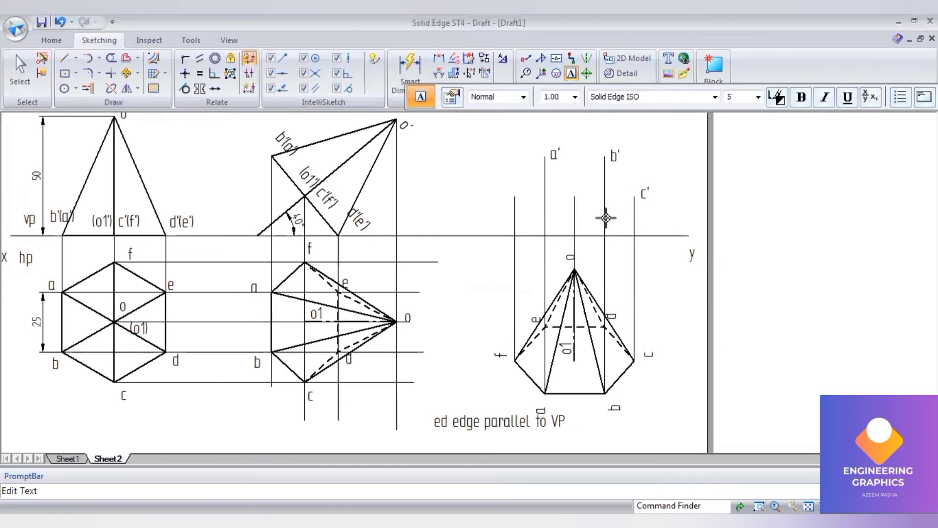
type("'")
left_click(513, 175)
type("'")
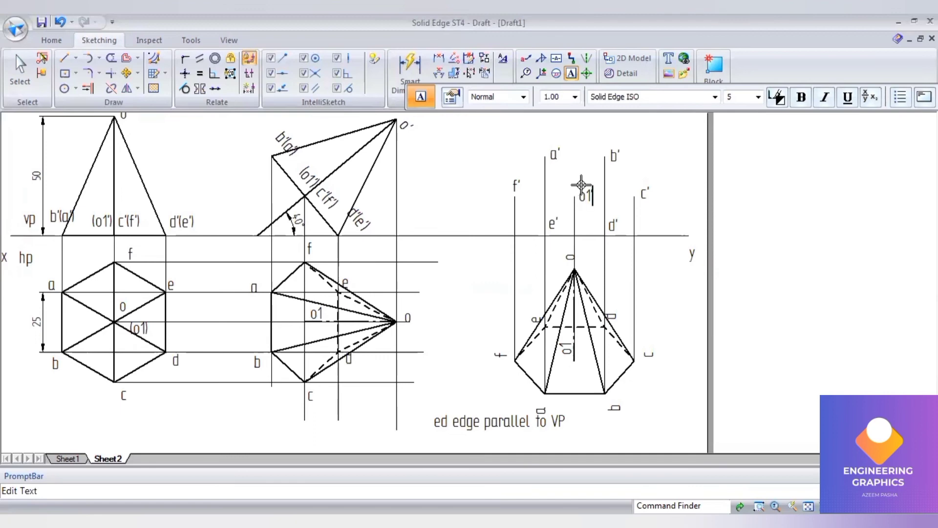
- Extend the apex projector vertically from o1' to the height of the tilted view's apex and label its end o'
left_click(64, 58)
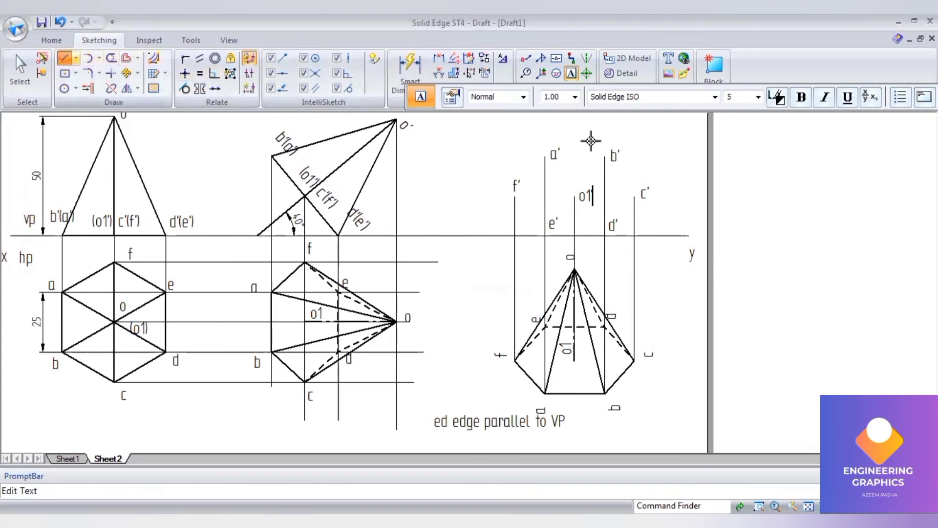
left_click(575, 197)
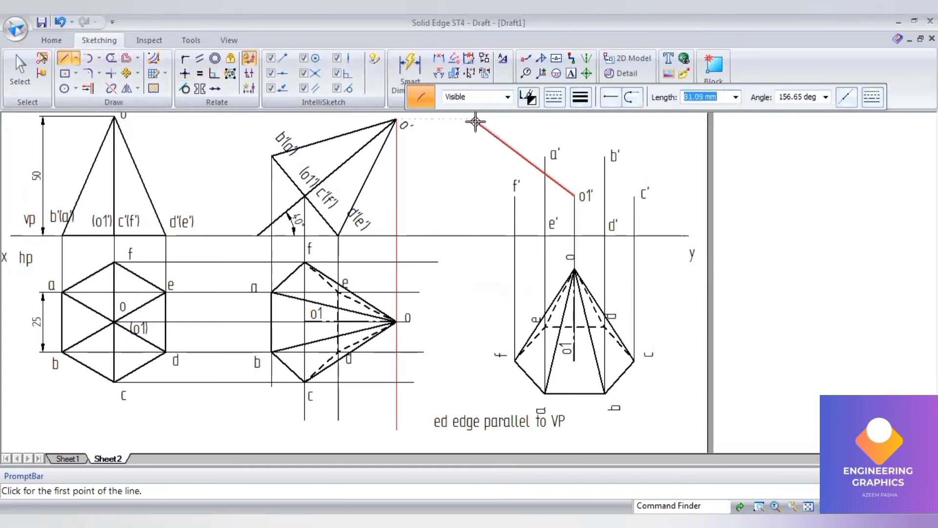
left_click(573, 118)
left_click(571, 73)
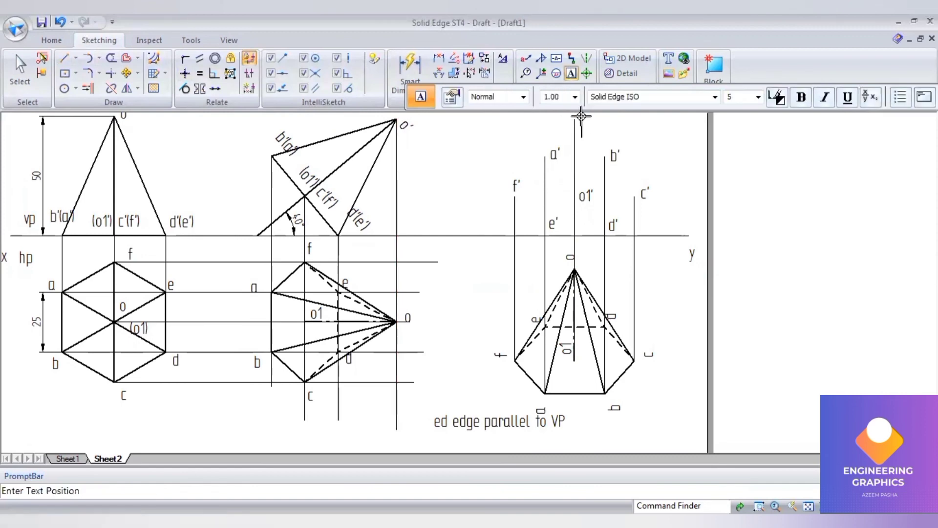
left_click(581, 117)
type("o'")
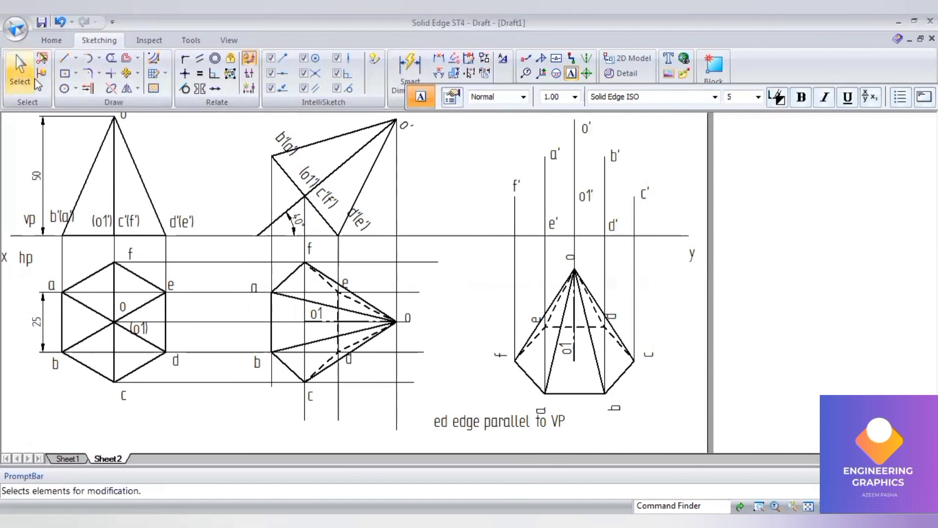
- Draw the base hexagon a'b'c'd'e'f' of the final front view in a thicker line, joining the projected points
left_click(77, 68)
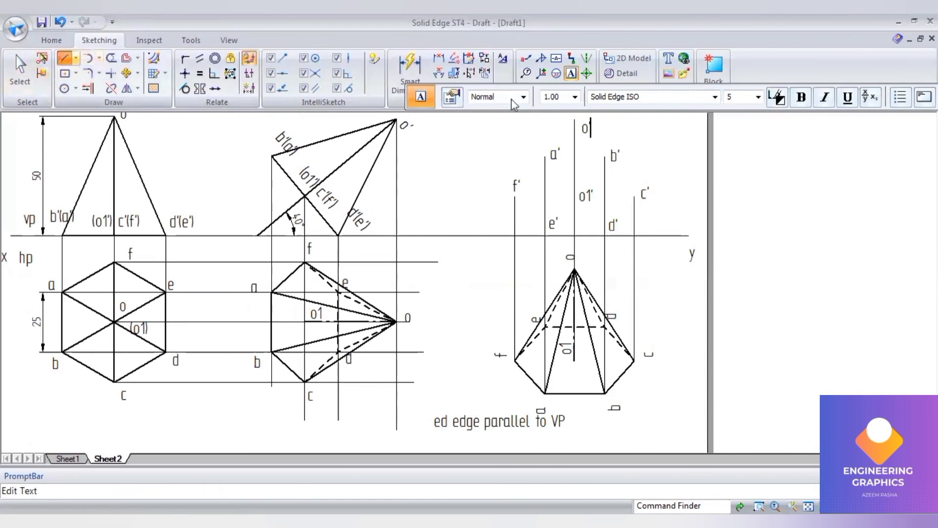
left_click(586, 100)
left_click(584, 153)
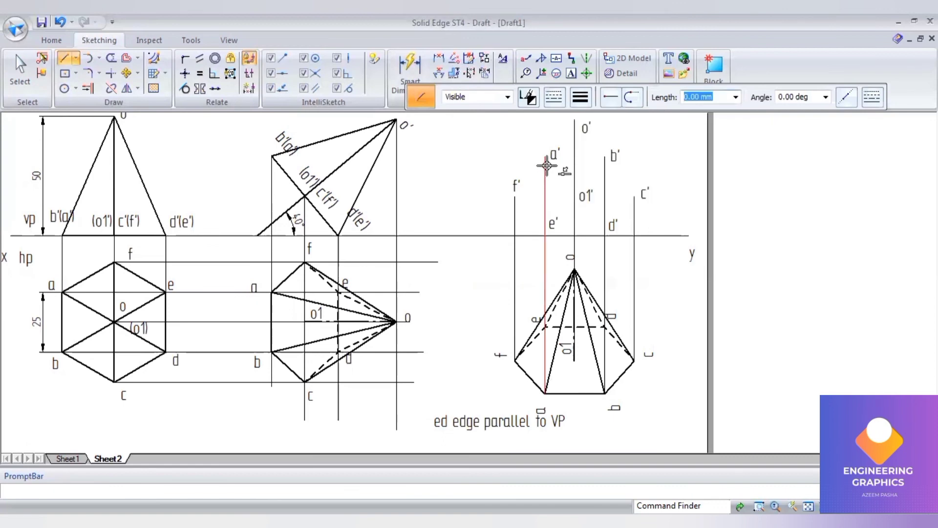
left_click(545, 156)
left_click(605, 156)
left_click(634, 196)
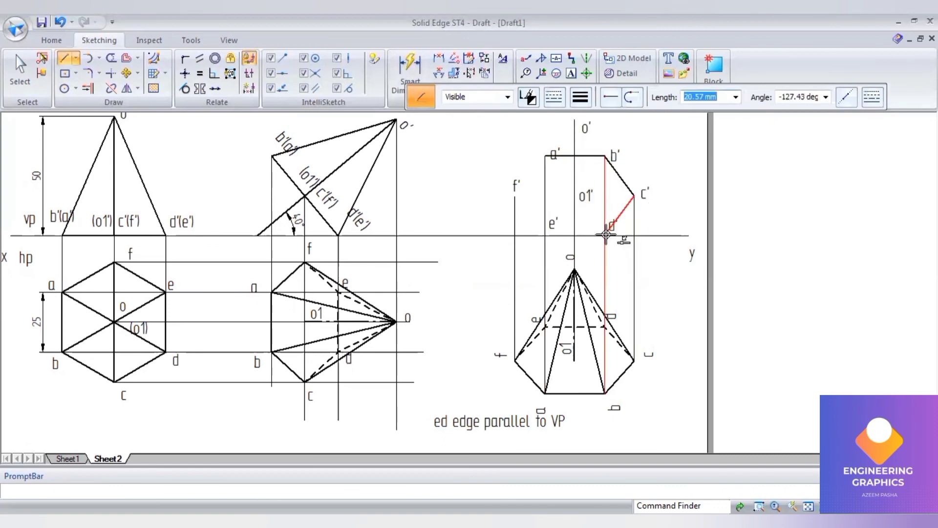
left_click(605, 235)
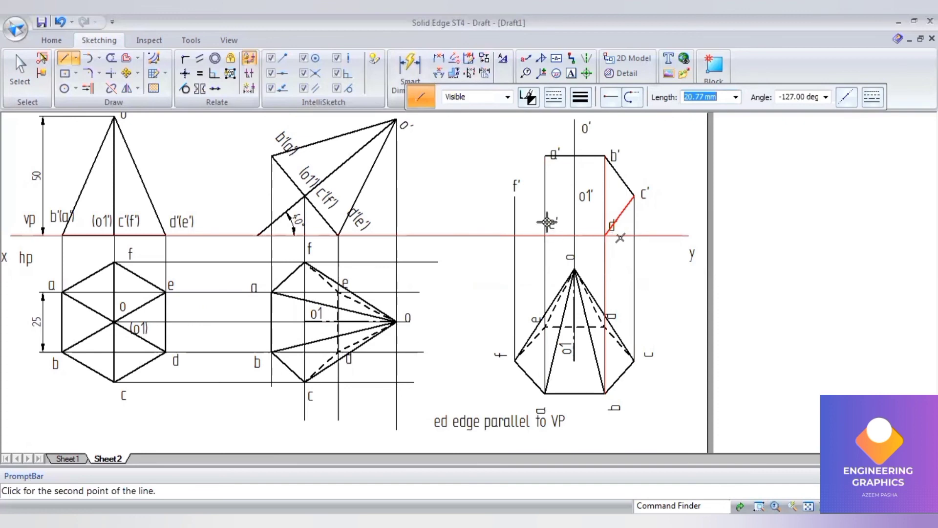
left_click(545, 235)
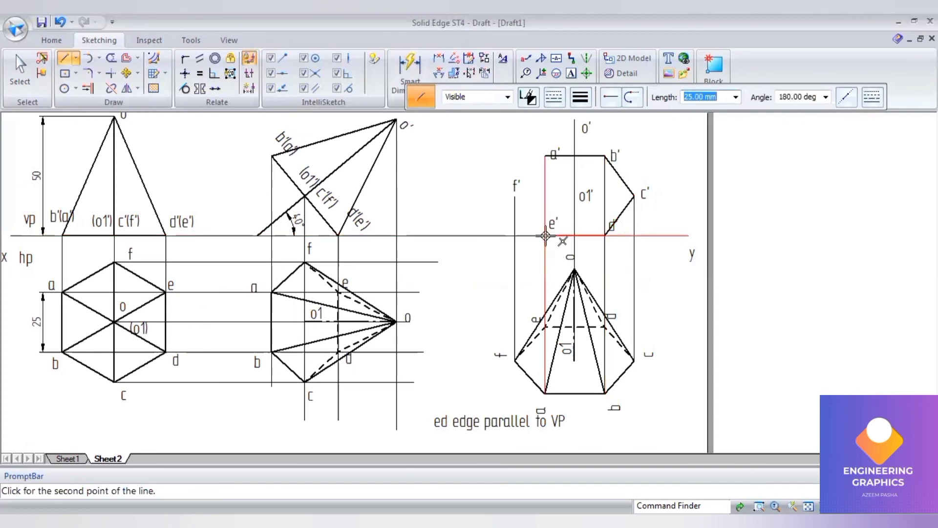
left_click(515, 196)
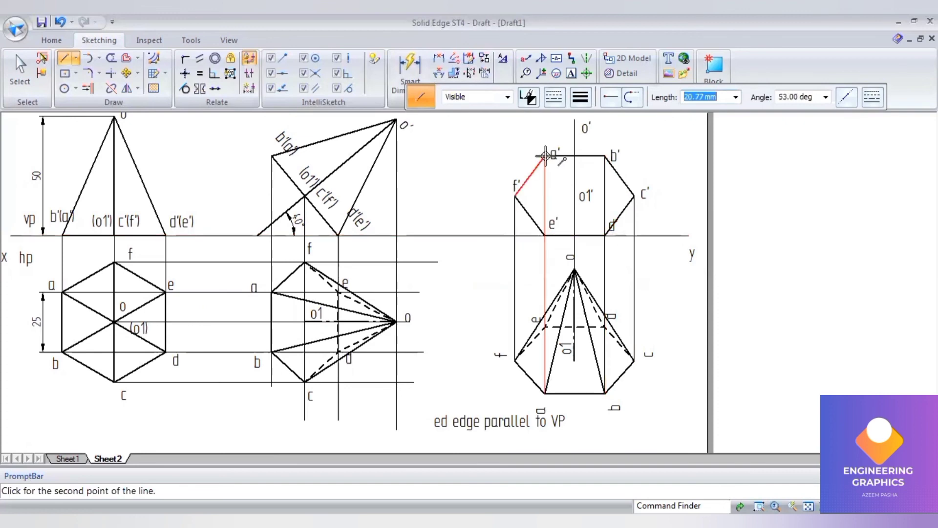
left_click(545, 155)
right_click(673, 159)
- Draw the visible slant edges from a', b' and f' to the apex o' as solid lines
left_click(545, 155)
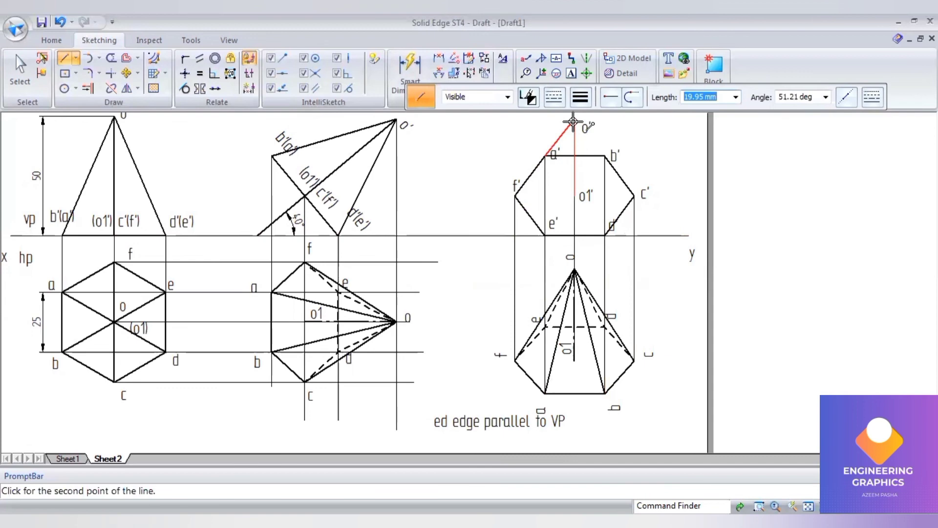
left_click(573, 119)
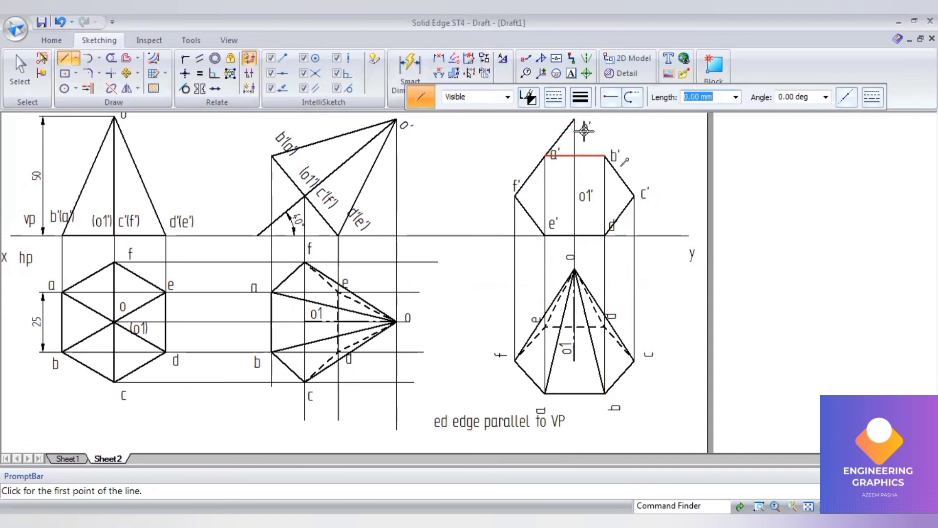
left_click(574, 119)
left_click(605, 155)
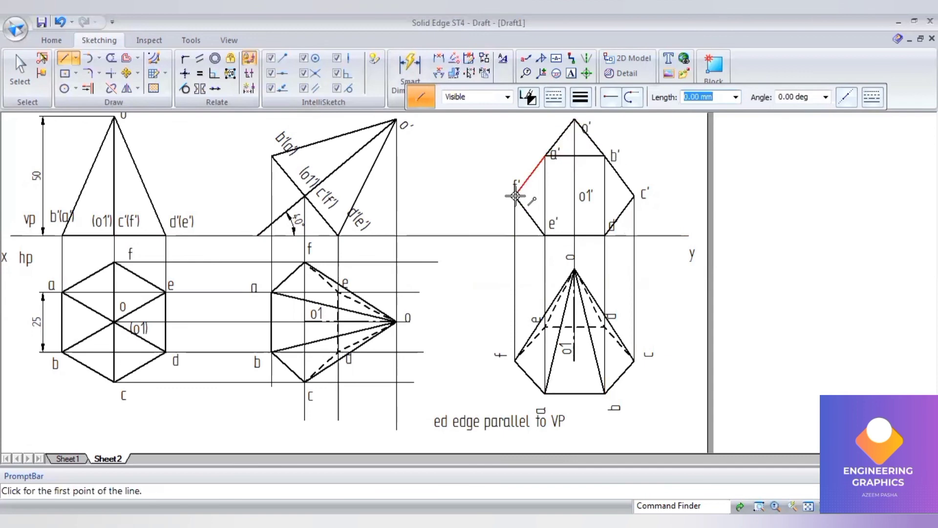
left_click(574, 120)
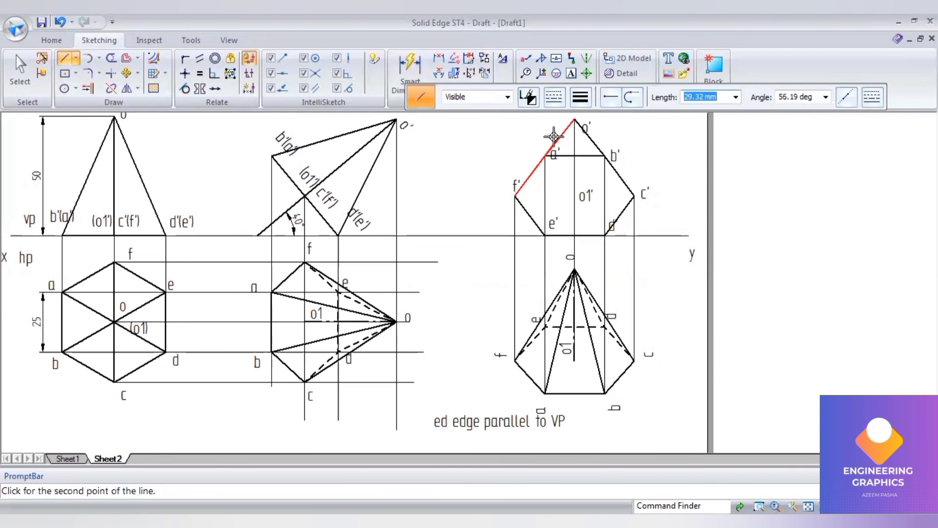
- Draw the hidden slant edges from e' and d' to the apex o' as dashed lines
left_click(545, 234)
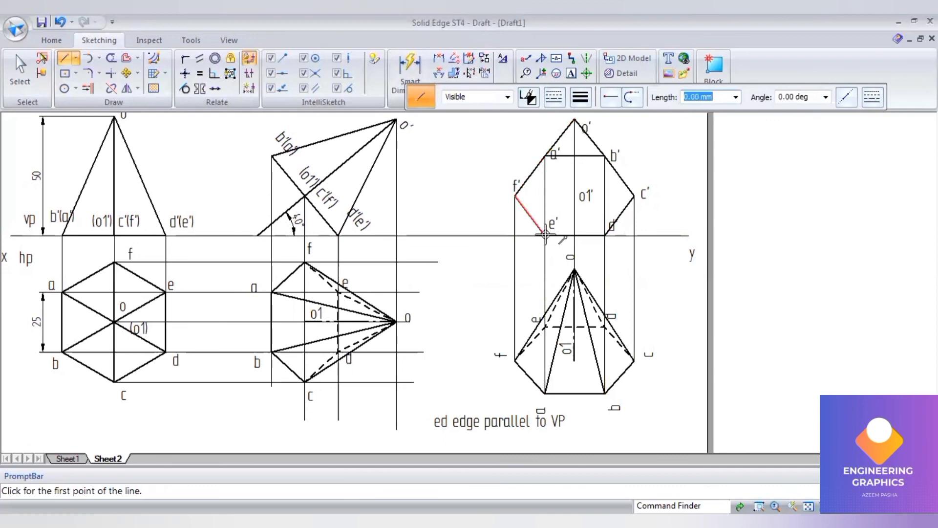
left_click(554, 97)
left_click(562, 129)
left_click(545, 234)
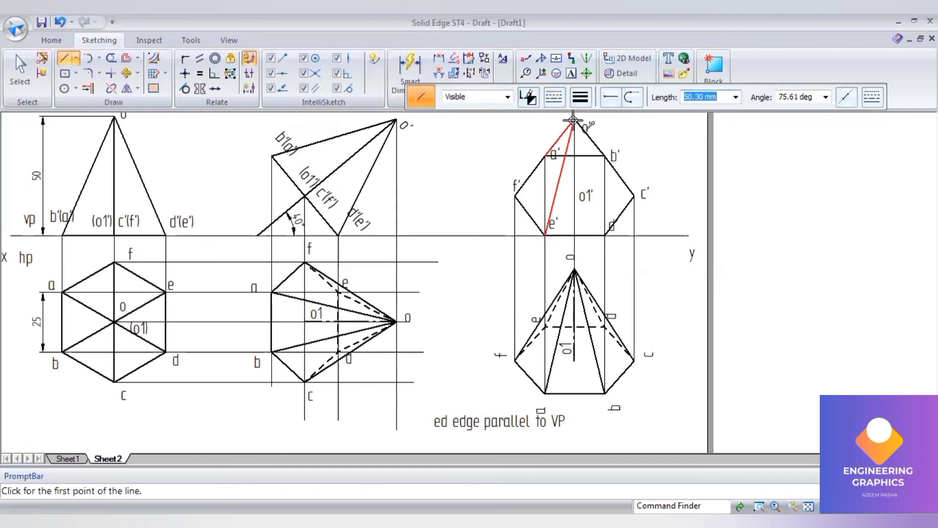
left_click(574, 120)
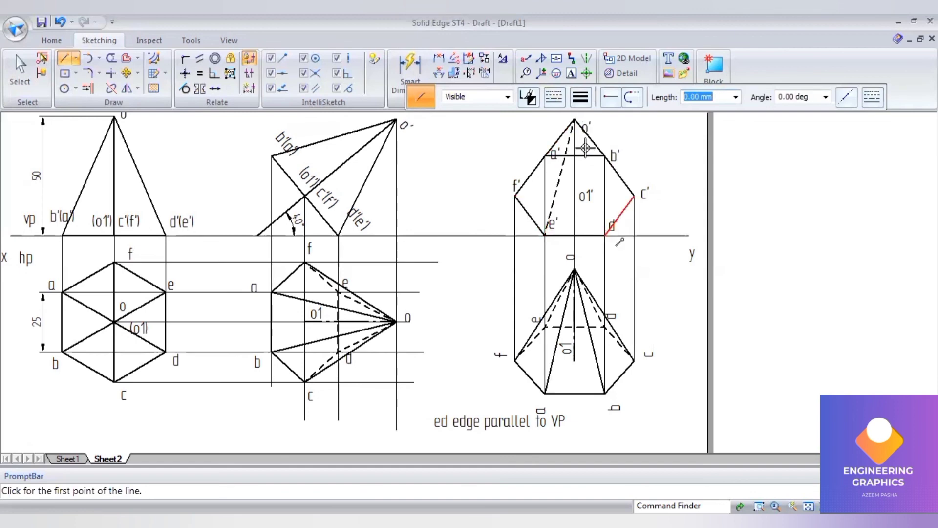
left_click(605, 235)
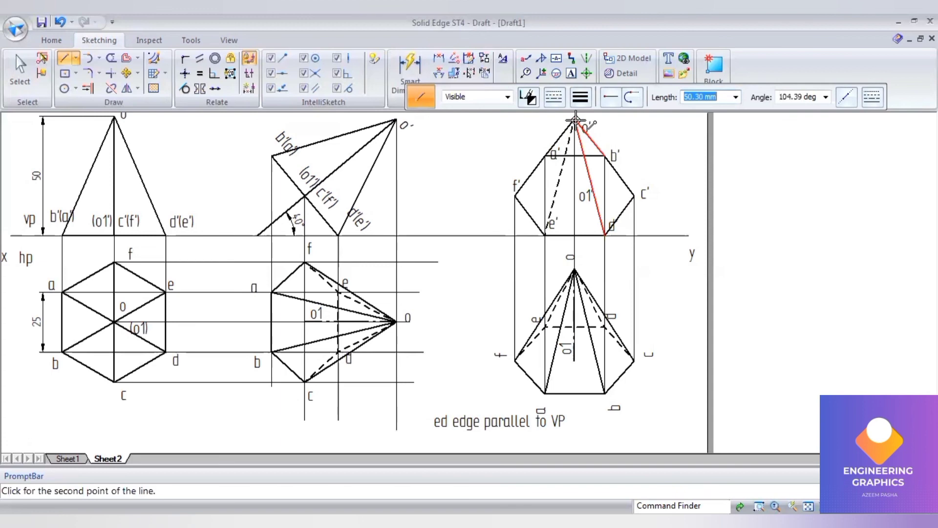
left_click(575, 121)
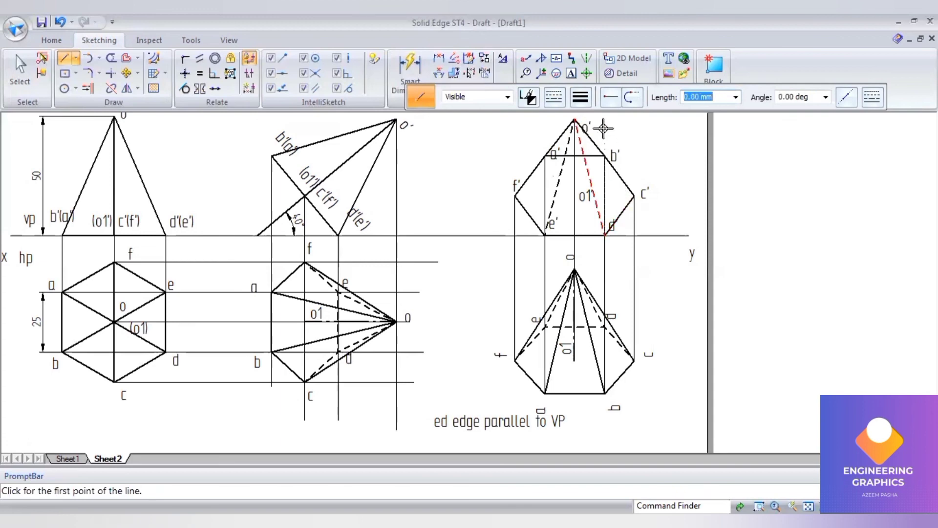
- Change the line type for the axis and draw it from o1' to the apex o'
left_click(555, 97)
left_click(578, 192)
left_click(573, 196)
left_click(576, 119)
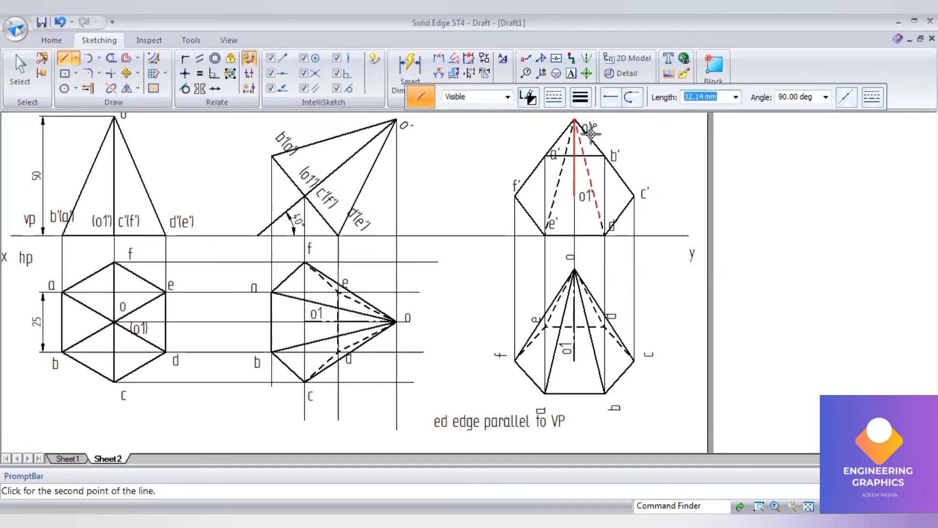